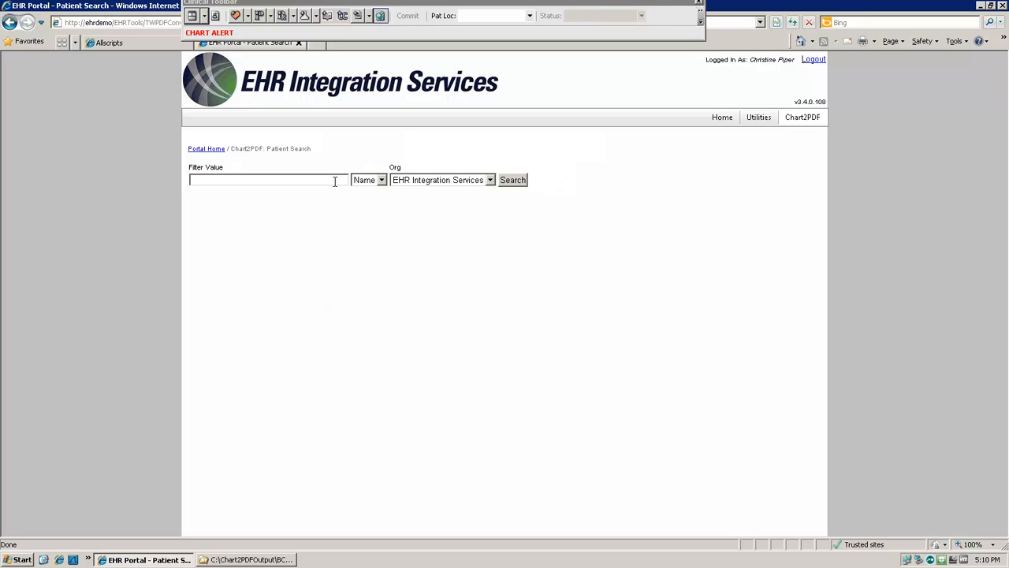
Step: Search for patients by name with the filter value EHR and open the test patient's chart
click(333, 181)
text(EHR)
click(522, 181)
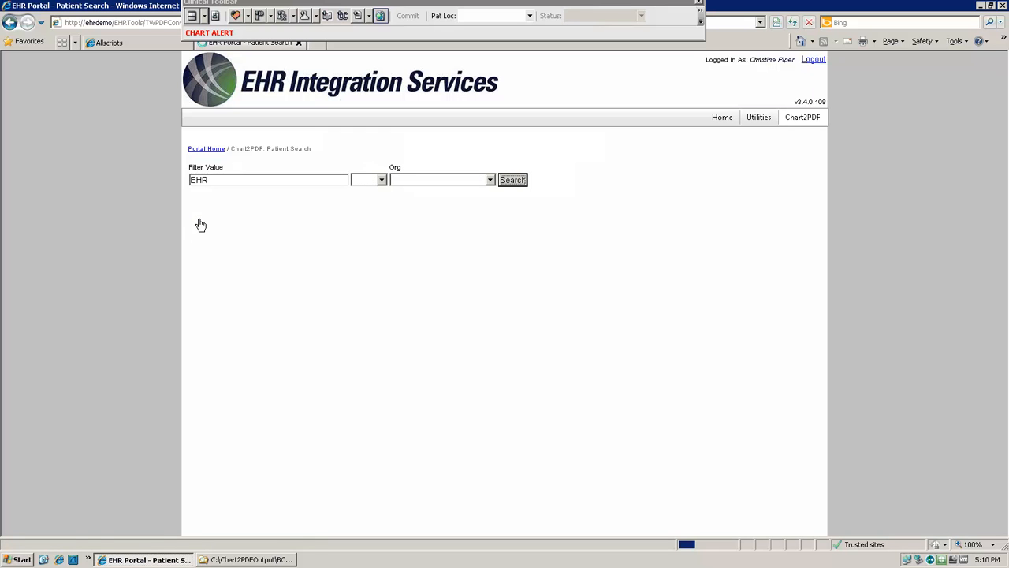
click(215, 222)
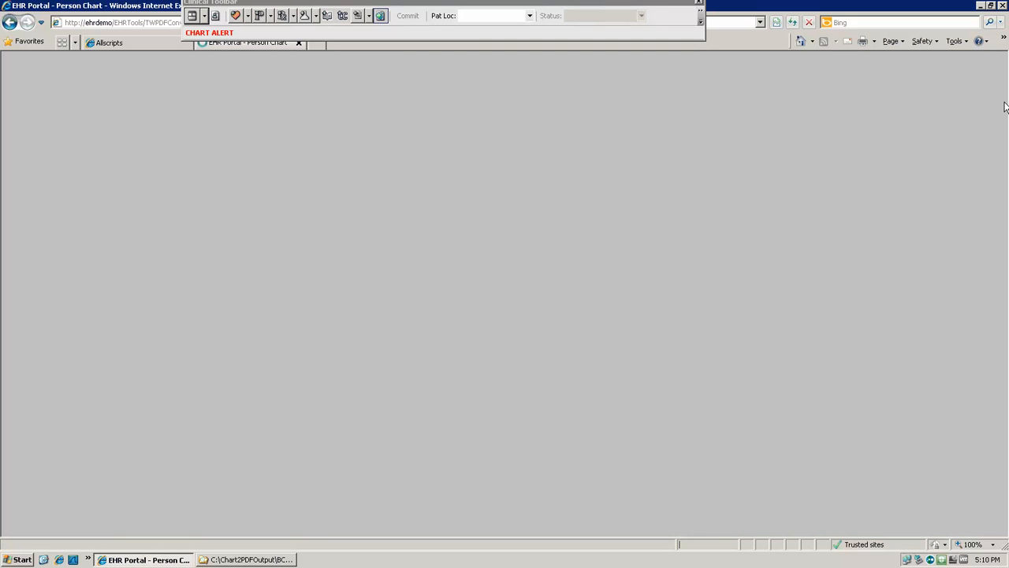
drag(1007, 143, 1007, 83)
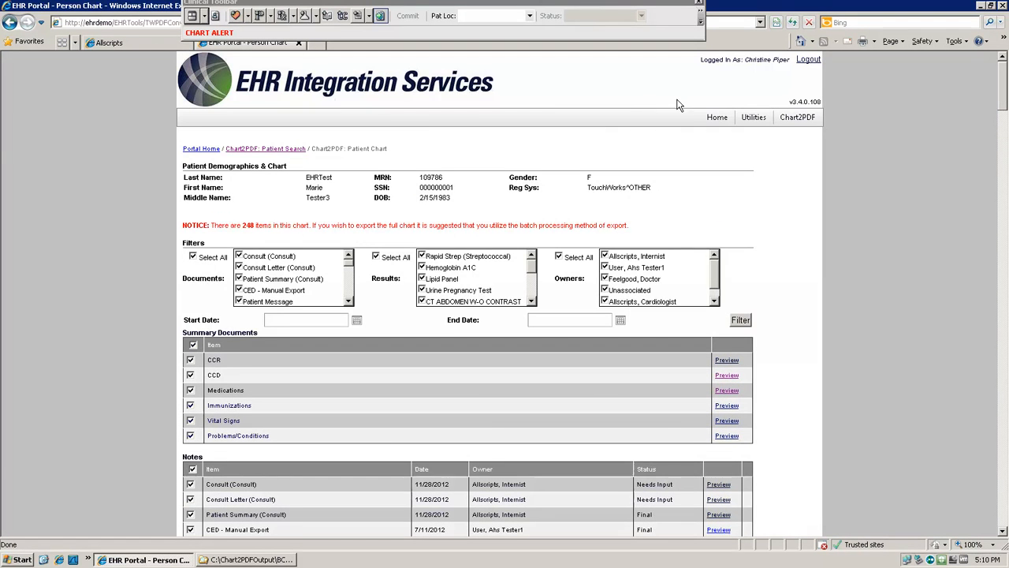
Step: Limit the document filter to Consult (Consult), sDiagnostic Testing and sCardiology, with all other document types deselected
click(193, 258)
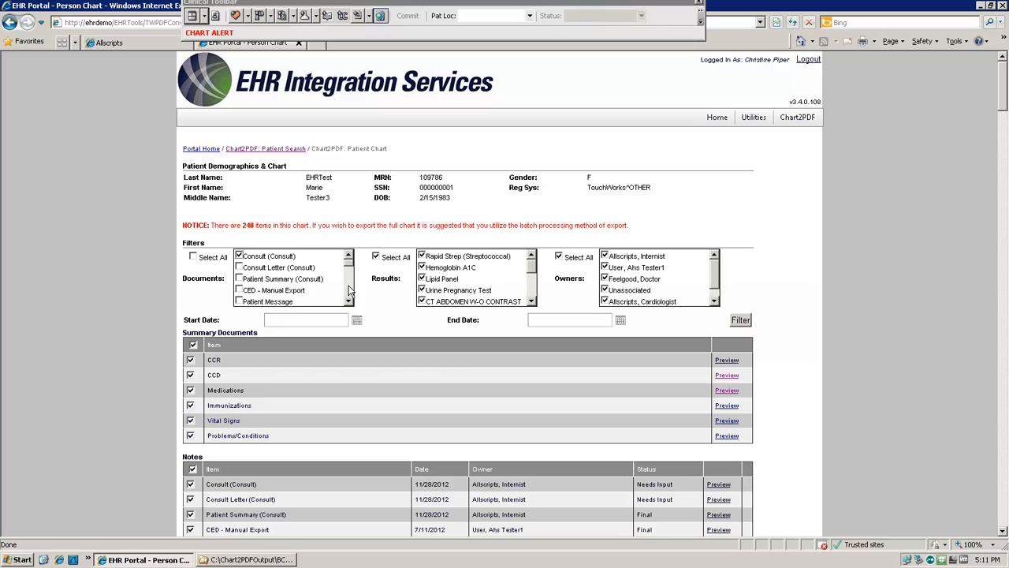
scroll(350, 292, down, 5)
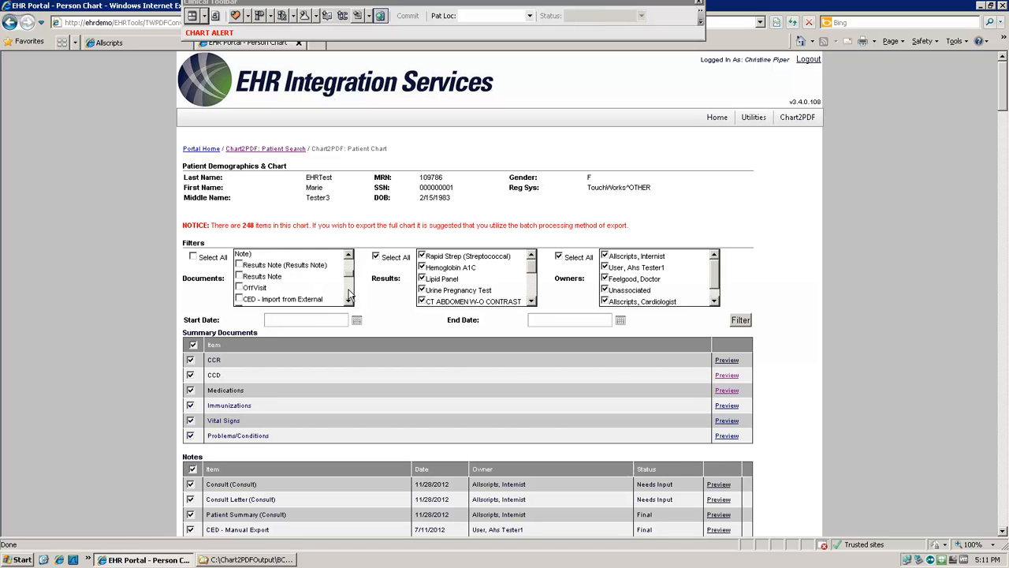
scroll(350, 292, down, 3)
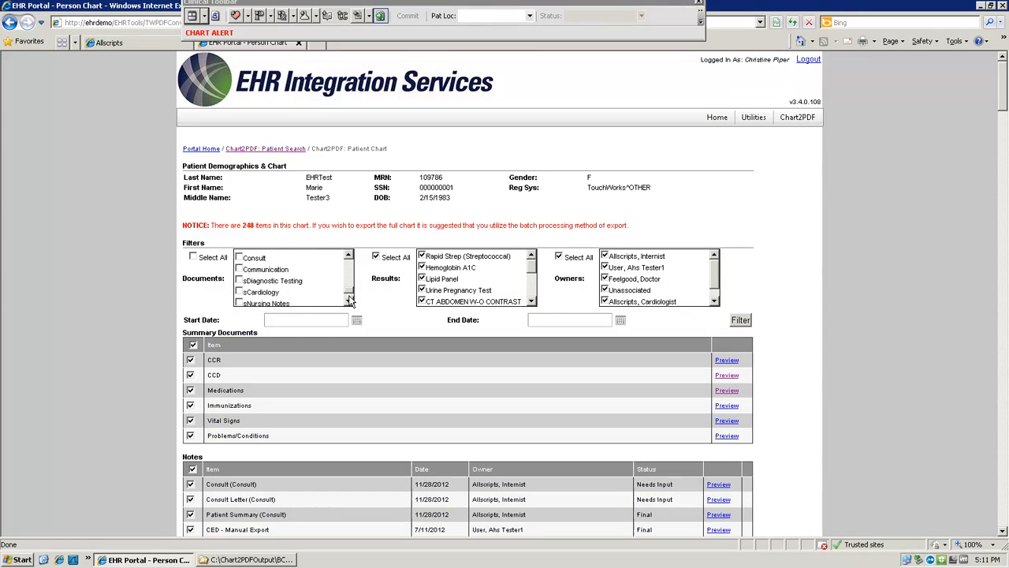
click(239, 255)
click(239, 267)
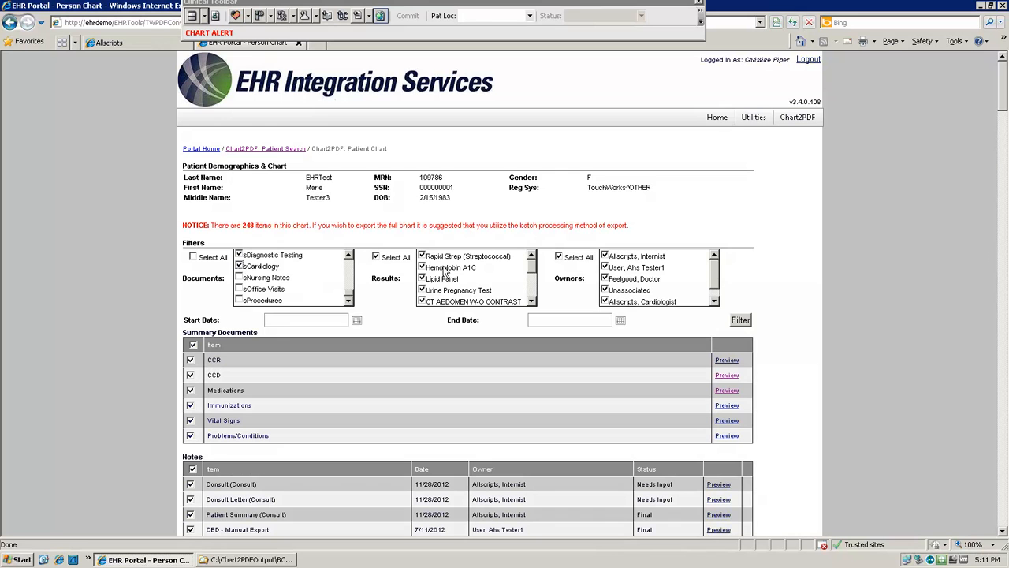
Step: Exclude Unassociated from the owners, set the date range to 1/1/2007 through 7/16/2013, and apply the filter
click(605, 290)
click(605, 290)
click(295, 320)
text(01/01/2007)
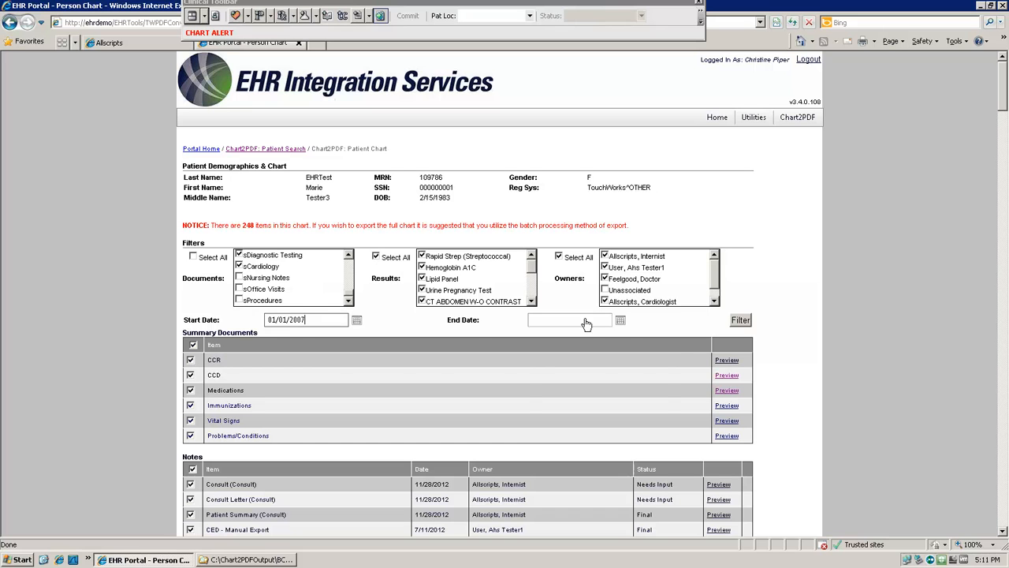
click(621, 320)
click(591, 391)
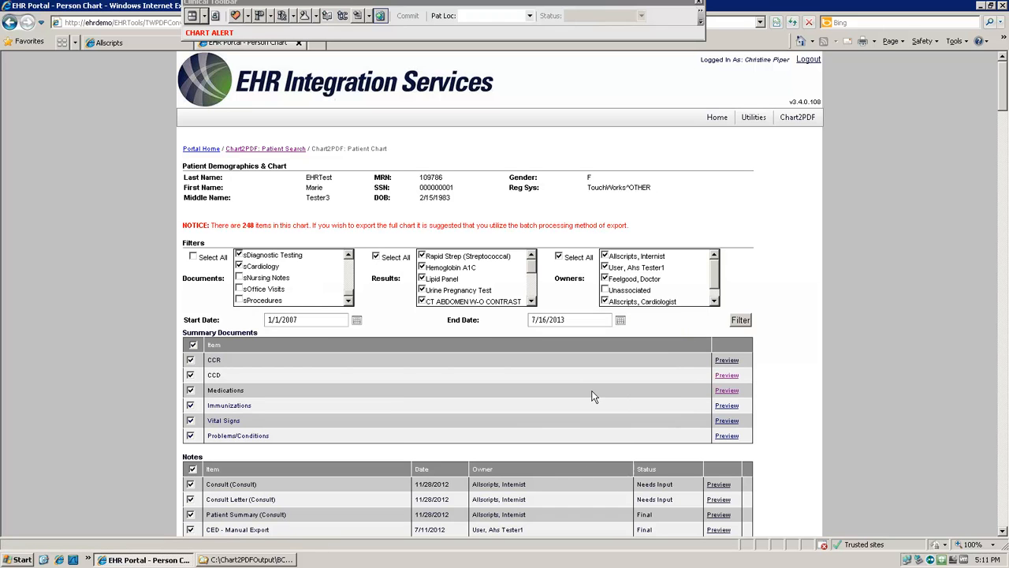
click(741, 321)
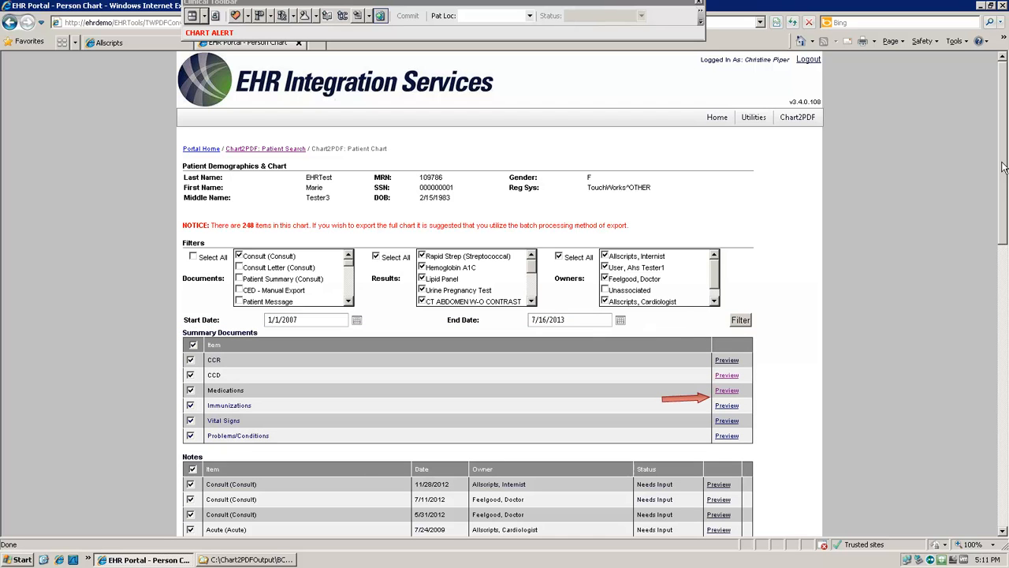
Step: Preview the Medications summary document, look through it, and close the preview
mouse_move(1003, 168)
mouse_down()
mouse_move(1006, 424)
mouse_move(1000, 209)
mouse_up()
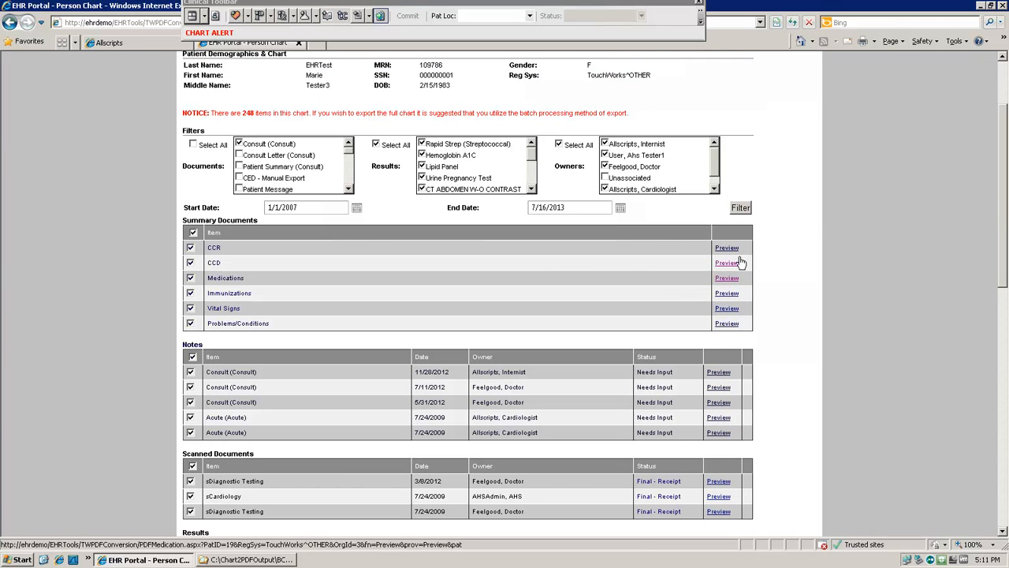
click(728, 278)
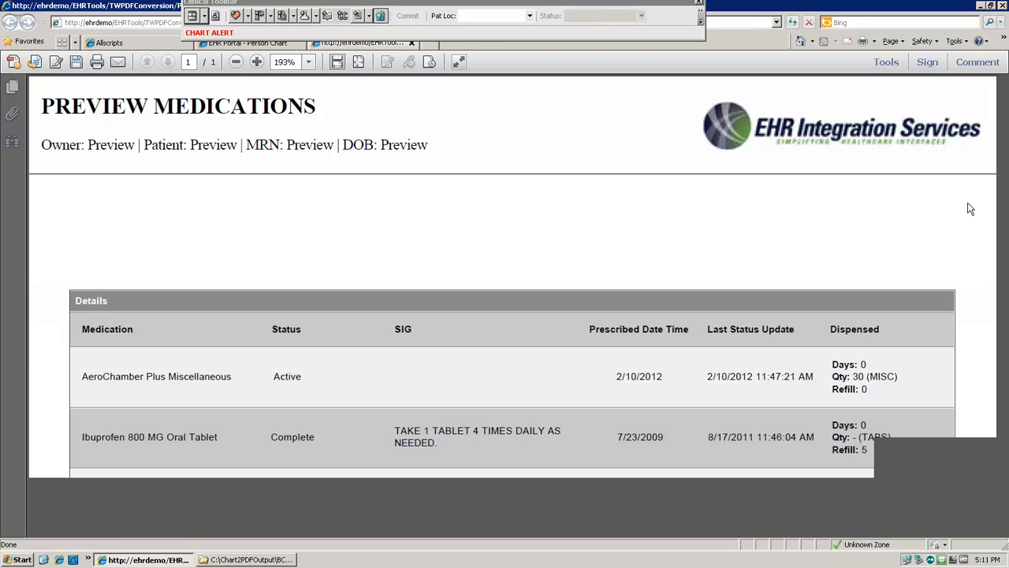
drag(1004, 146, 1005, 120)
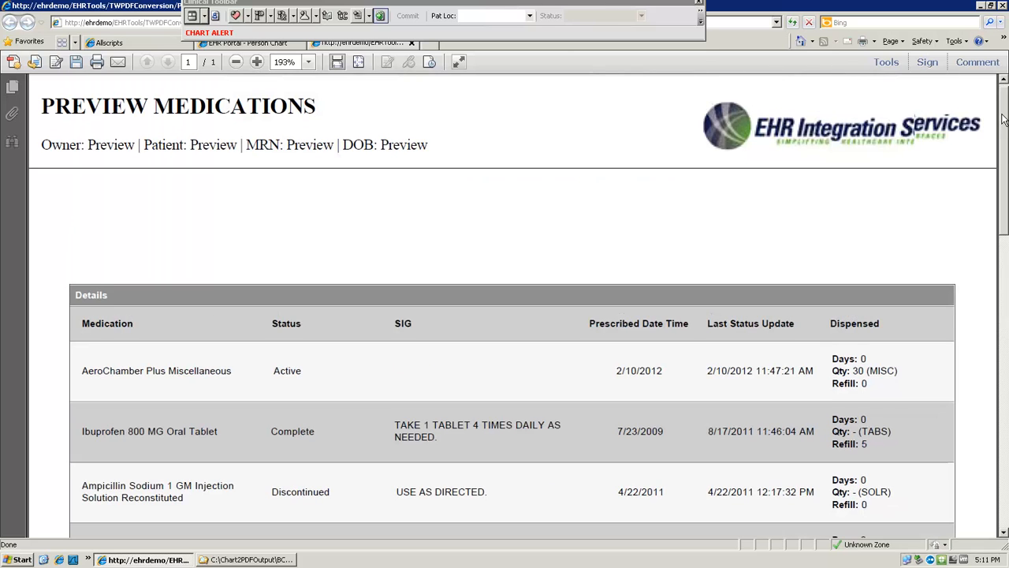
click(410, 44)
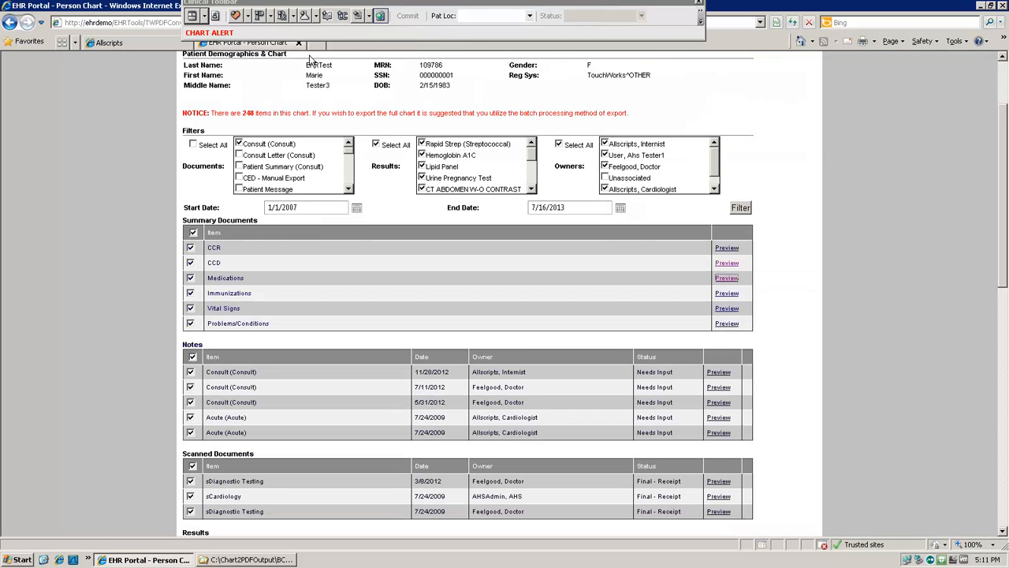
Step: Limit the summary documents to CCD and Medications, and exclude the first Acute note from the export
click(193, 234)
click(190, 263)
click(190, 278)
click(190, 417)
Step: Sort the scanned documents by item and exclude the sCardiology document
scroll(303, 149, down, 6)
scroll(248, 138, up, 2)
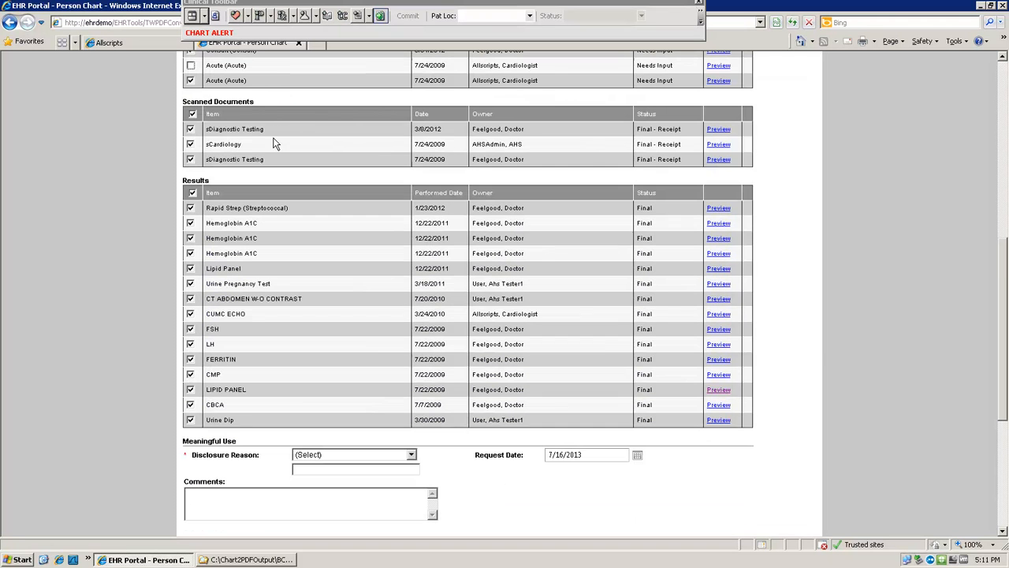
click(212, 115)
click(190, 129)
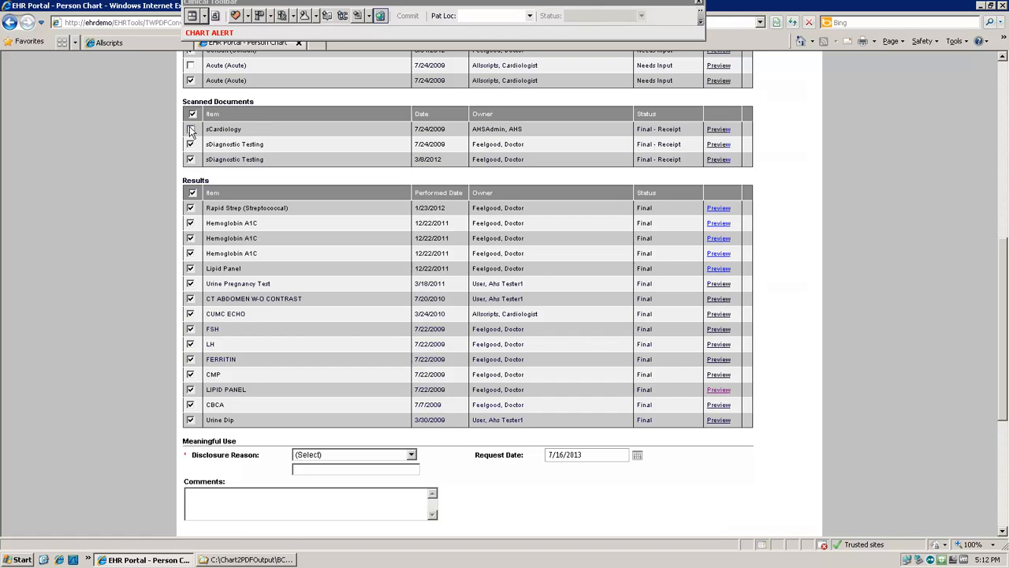
Step: Limit the results to the 7/22/2009 LIPID PANEL, the 12/22/2011 Lipid Panel and the three Hemoglobin A1C entries
click(192, 192)
click(190, 390)
click(190, 268)
click(190, 253)
click(190, 238)
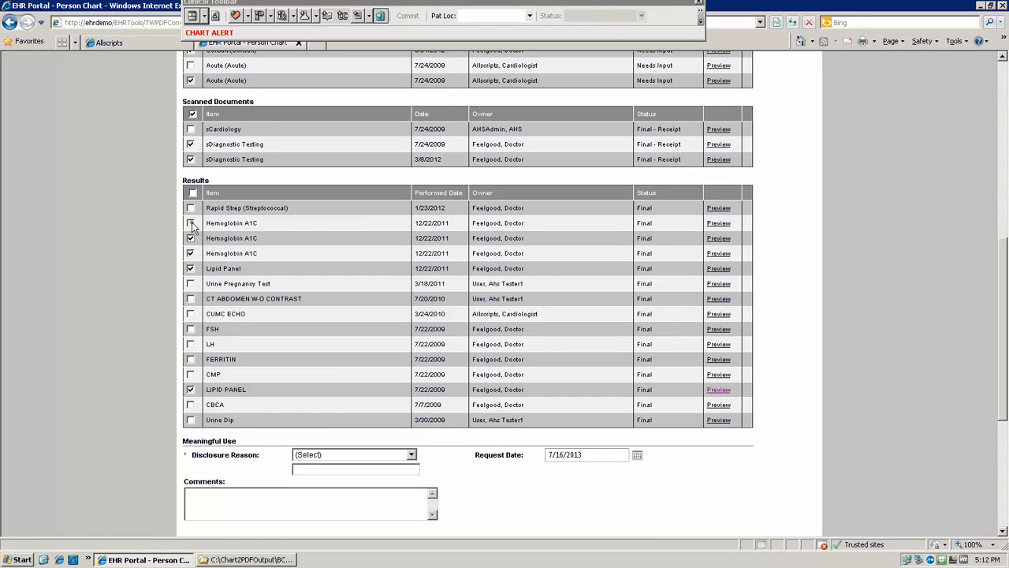
click(190, 223)
Step: Preview the 7/22/2009 LIPID PANEL result, read its test table, and close the preview
click(714, 389)
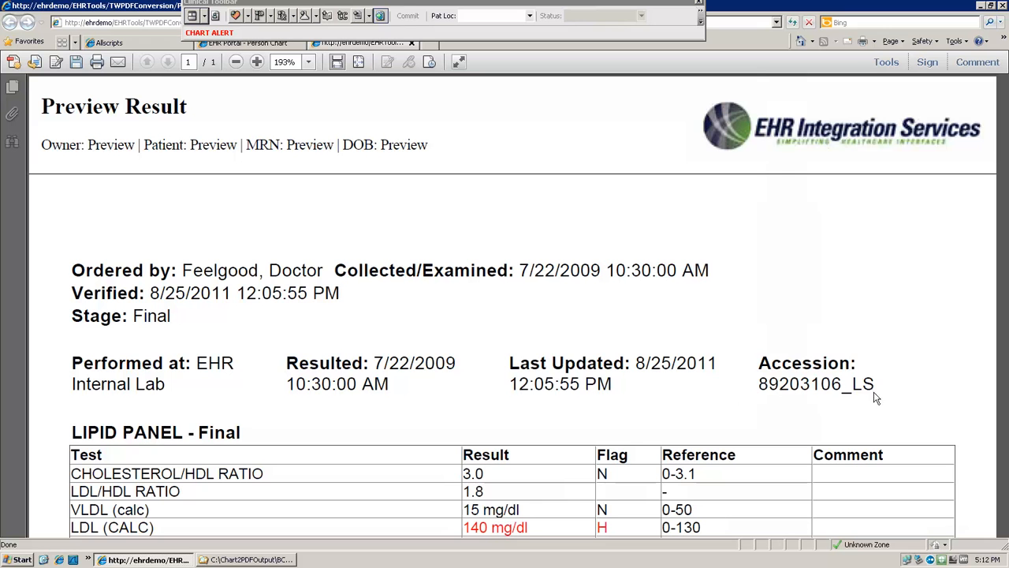
scroll(996, 412, down, 3)
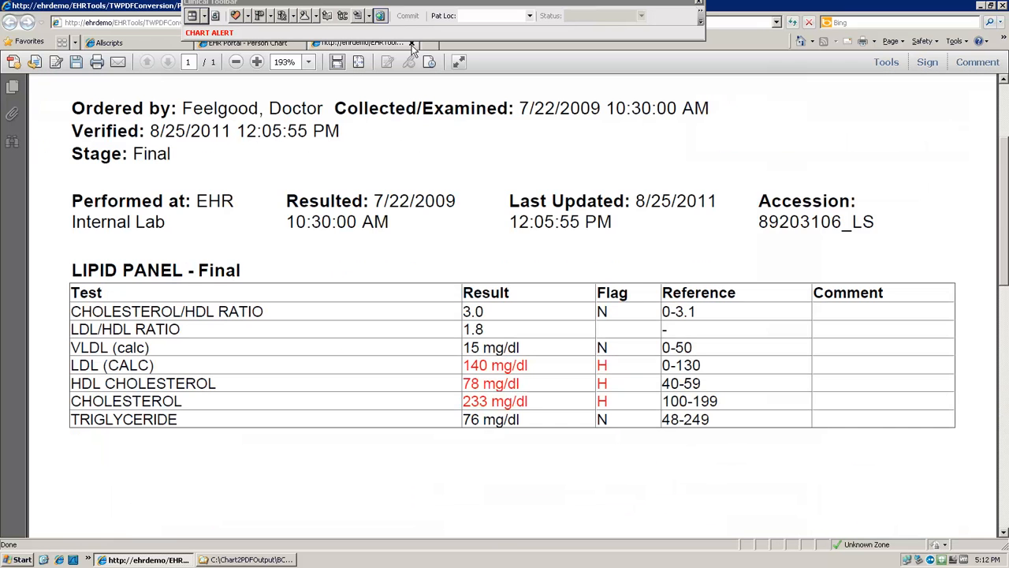
key(ctrl+w)
Step: Set the disclosure reason to Patient Request and keep Hard Coded as the cover page address
drag(1002, 361, 1003, 463)
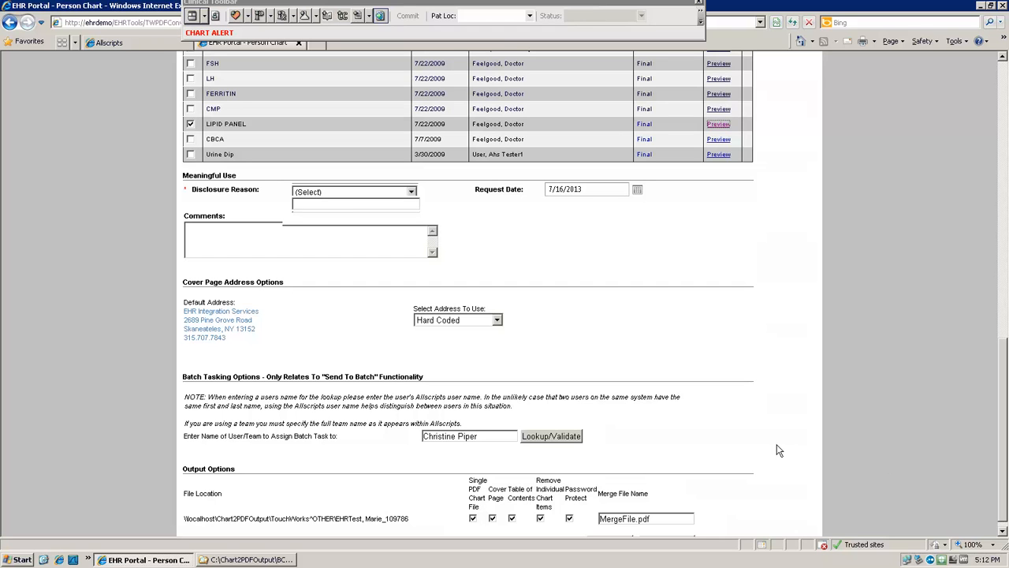
click(412, 192)
click(339, 210)
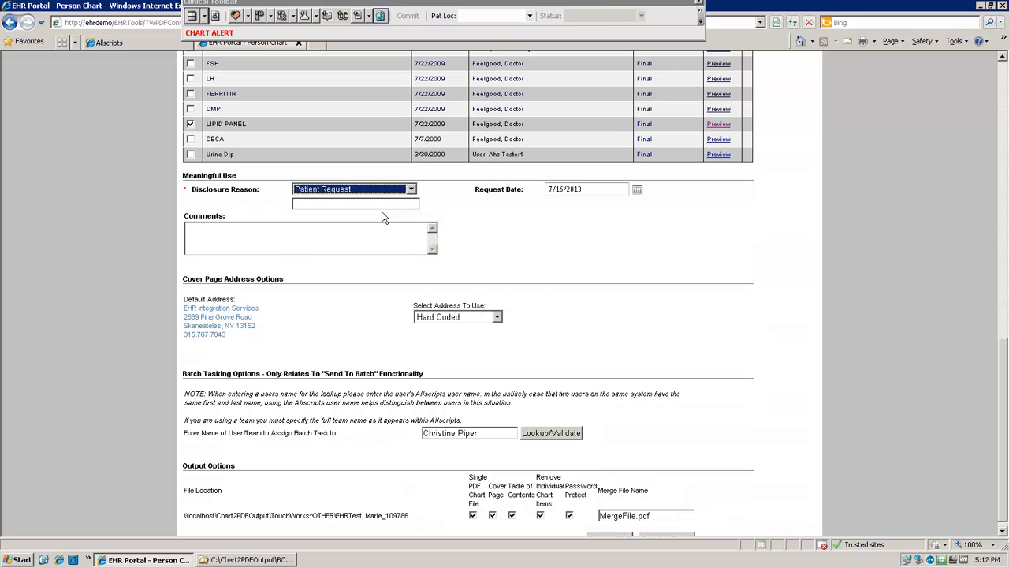
click(497, 317)
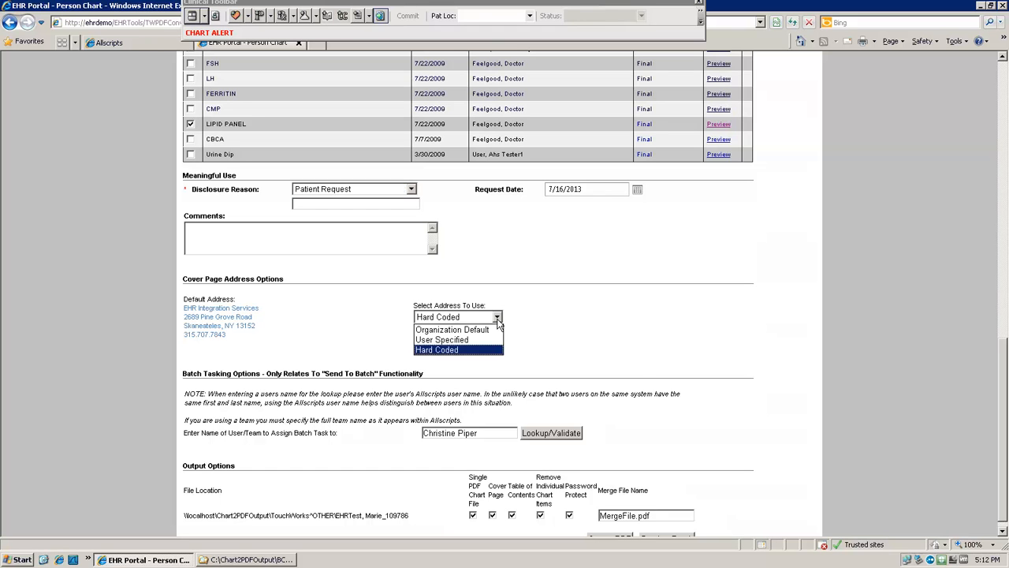
click(662, 432)
Step: Create the PDF from the selected chart items and open the single PDF chart file with its document open password
scroll(1005, 410, down, 2)
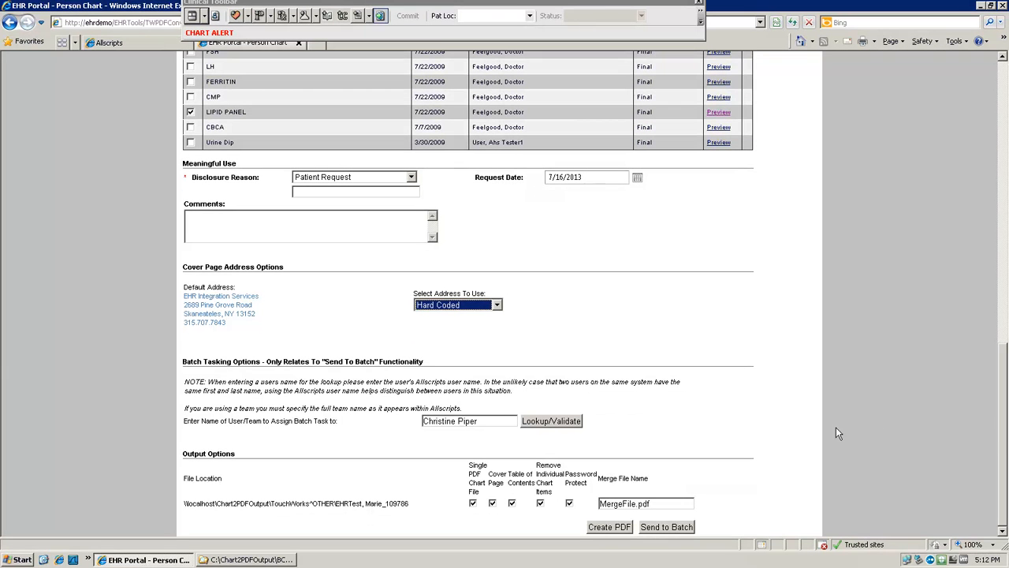
click(609, 526)
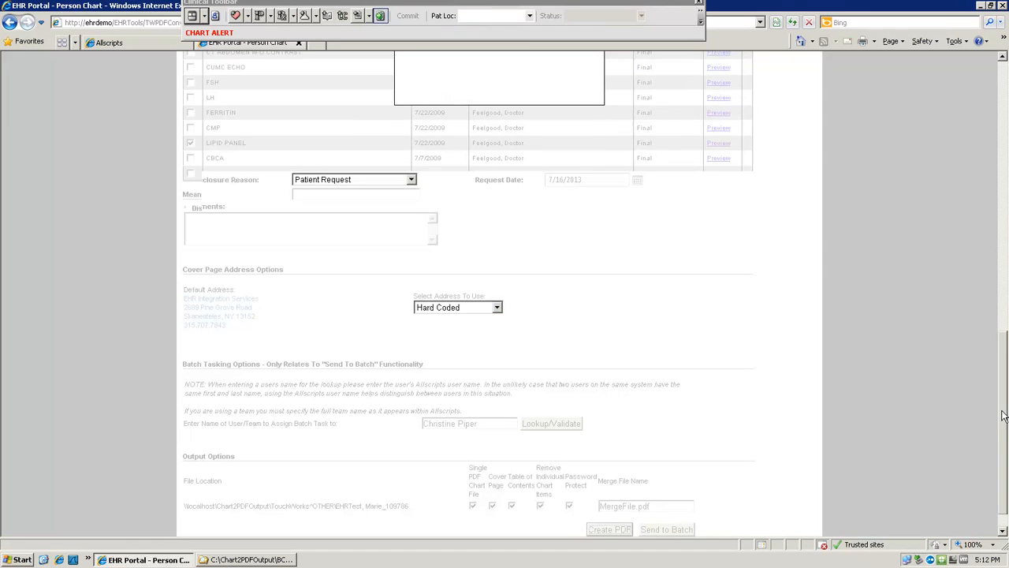
drag(998, 373, 1002, 284)
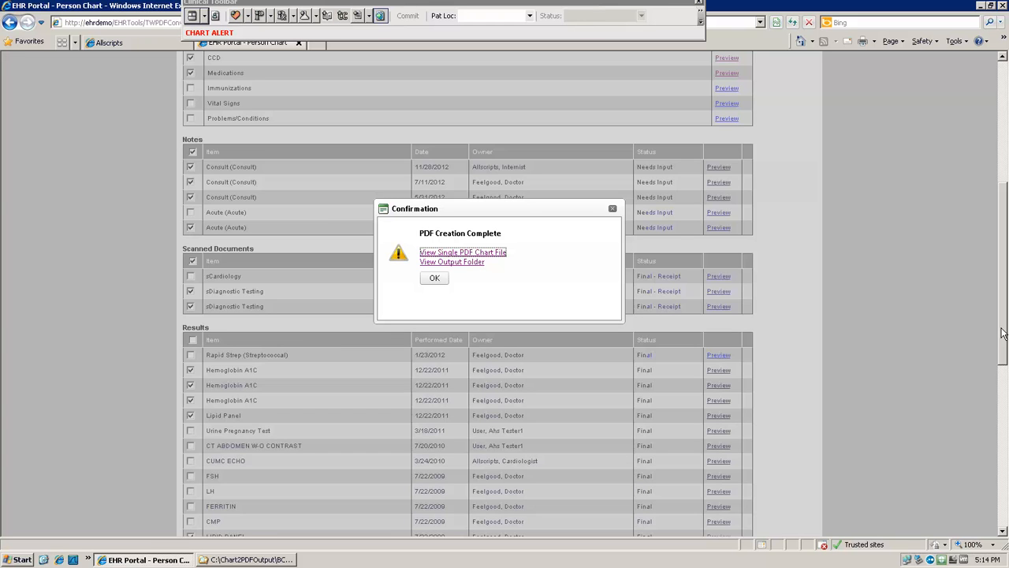
click(495, 253)
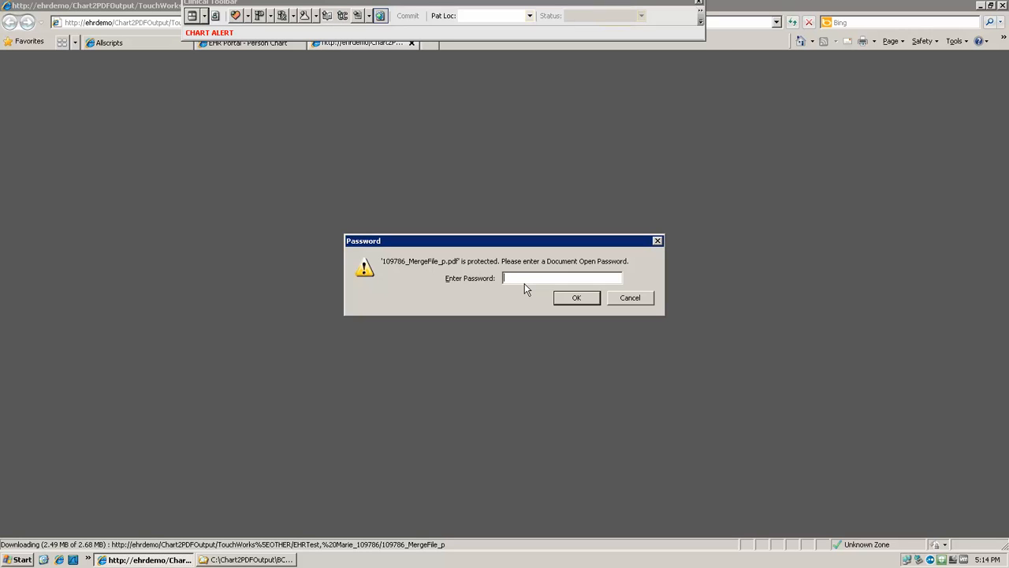
click(576, 298)
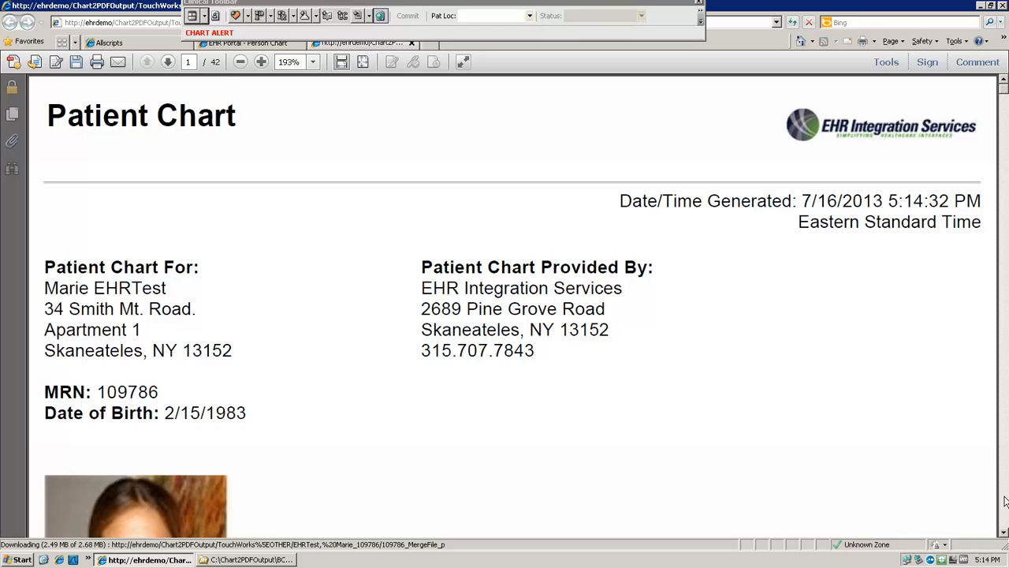
Step: Look through the generated chart's cover page and table of contents
click(1005, 524)
click(1005, 523)
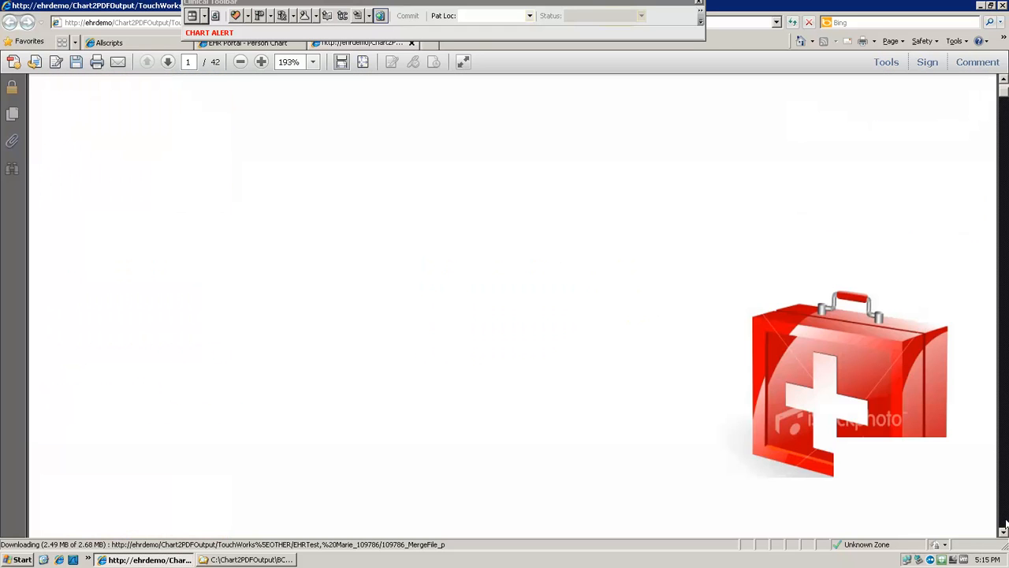
click(1005, 524)
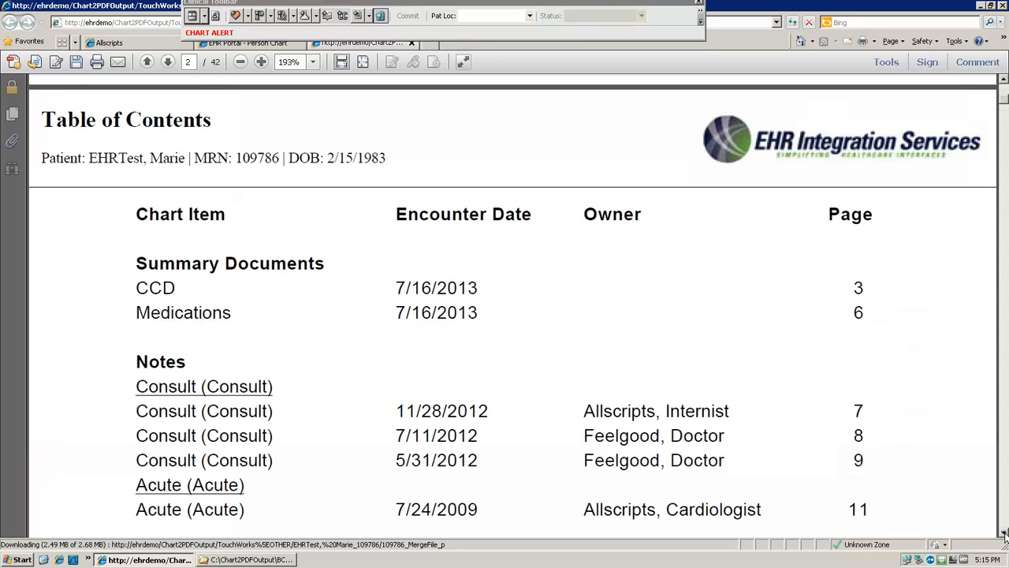
click(1006, 533)
Step: Examine the scanned sDiagnostic Testing document on page 12 of the chart PDF, and go to page 8
click(189, 62)
text(12)
key(Return)
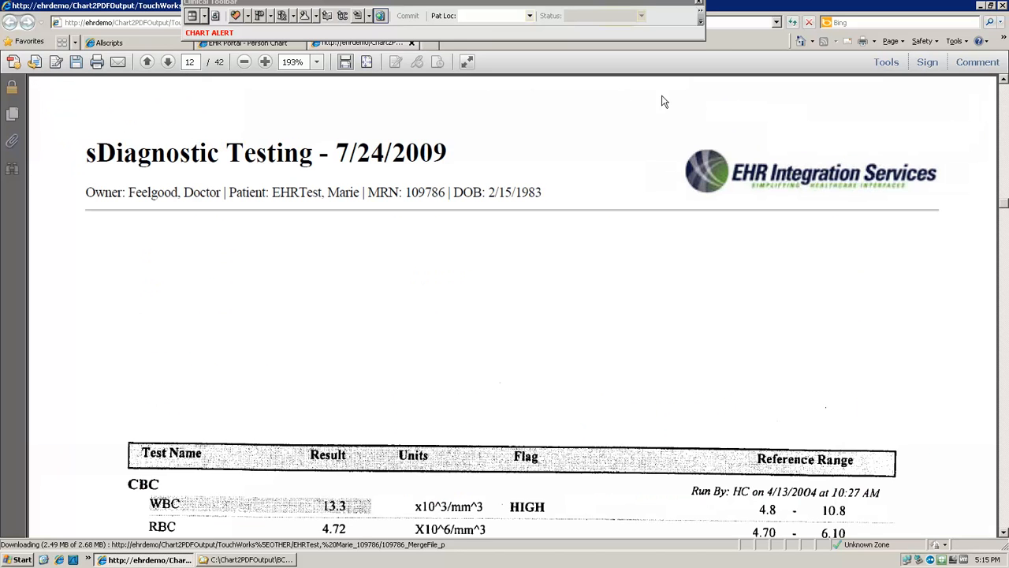
click(1005, 331)
click(1005, 331)
click(190, 62)
text(8)
key(Return)
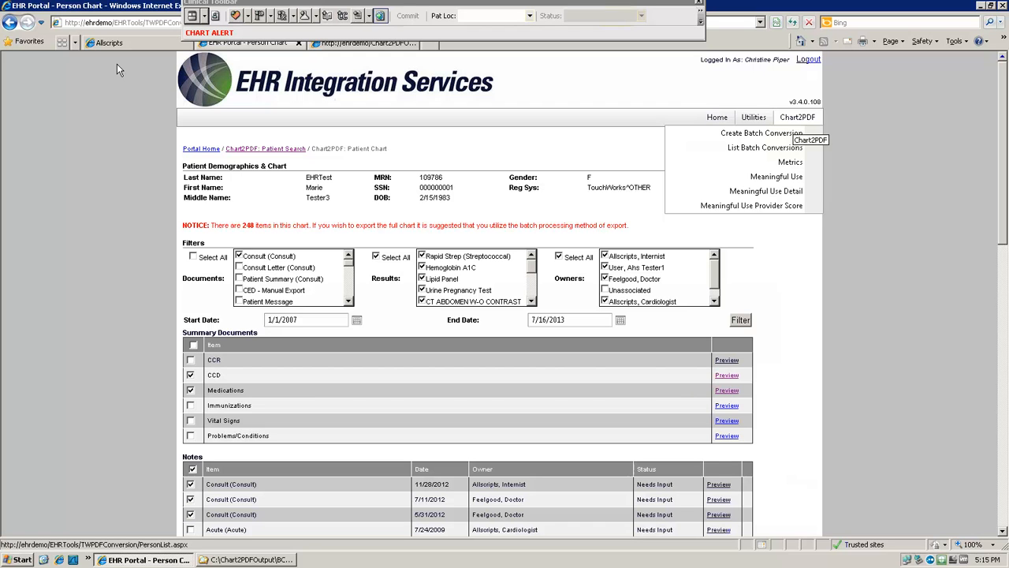
Step: Start a new Chart2PDF batch conversion and name it BCBS Audit
click(761, 133)
click(311, 213)
text(BCBS Audit)
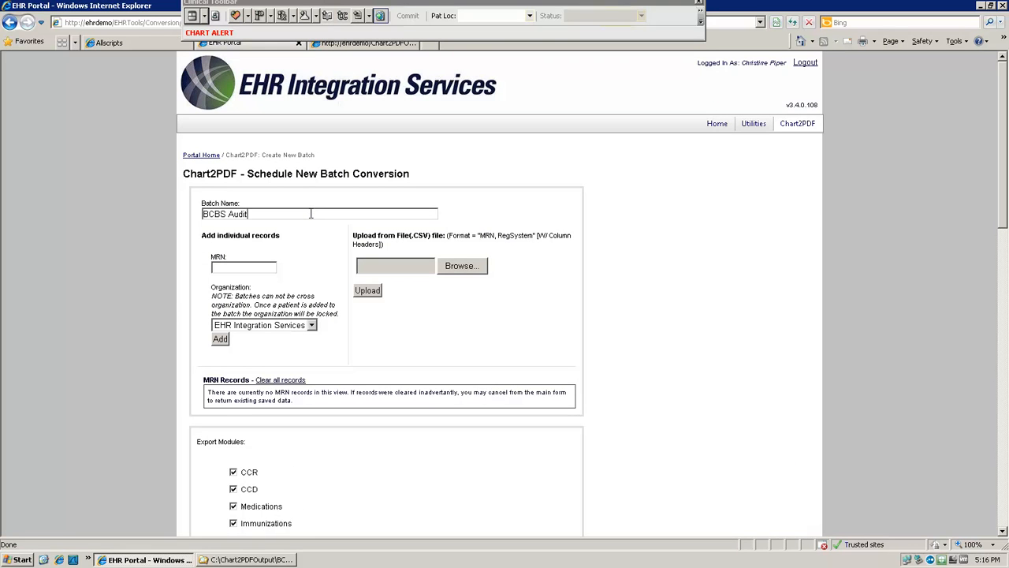
Step: Add an individual patient record to the batch by entering the patient's MRN
click(249, 268)
text(109766)
click(225, 342)
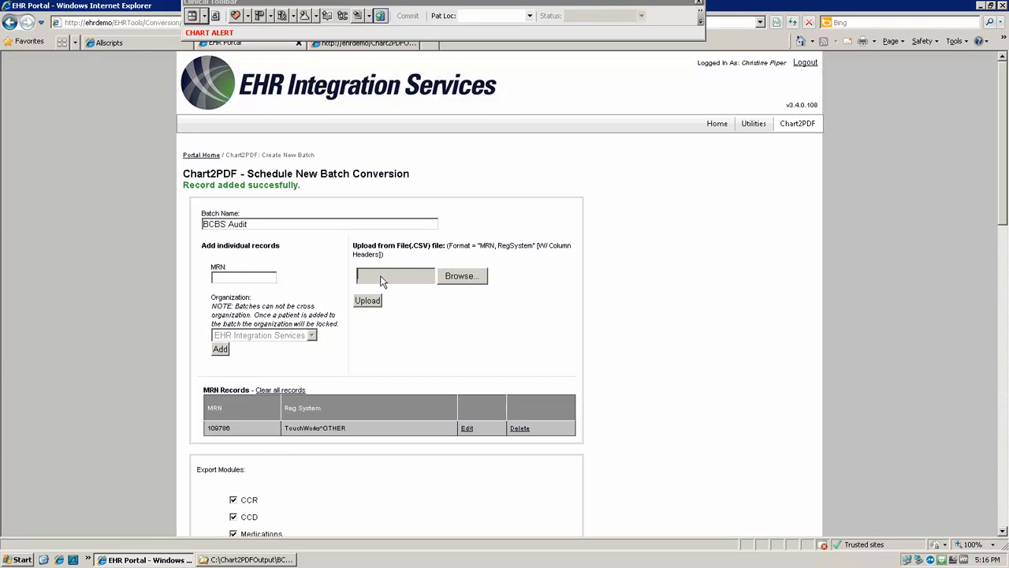
Step: Add more patient records to the batch by selecting and uploading a CSV file of MRNs
click(462, 276)
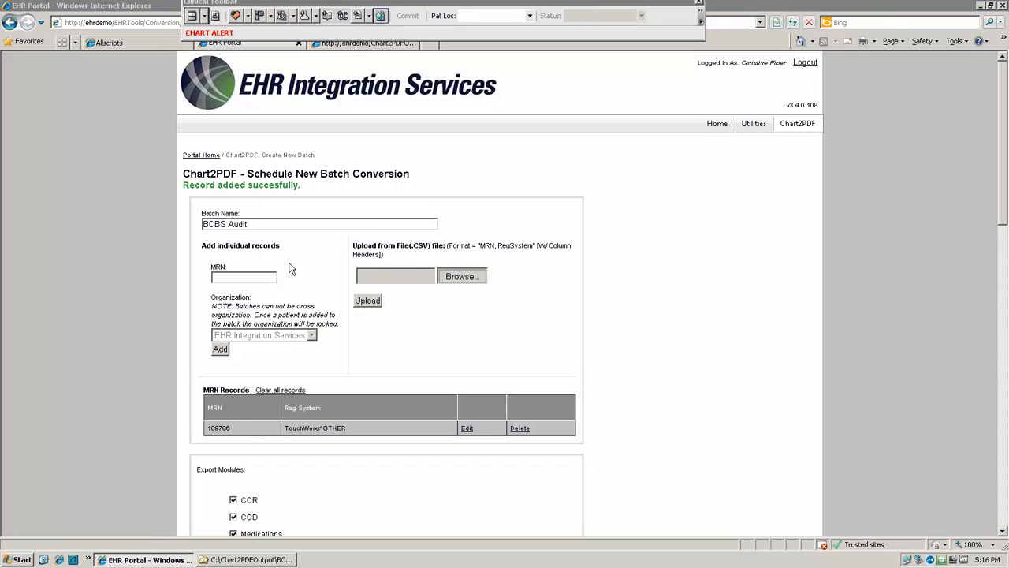
click(93, 67)
click(328, 245)
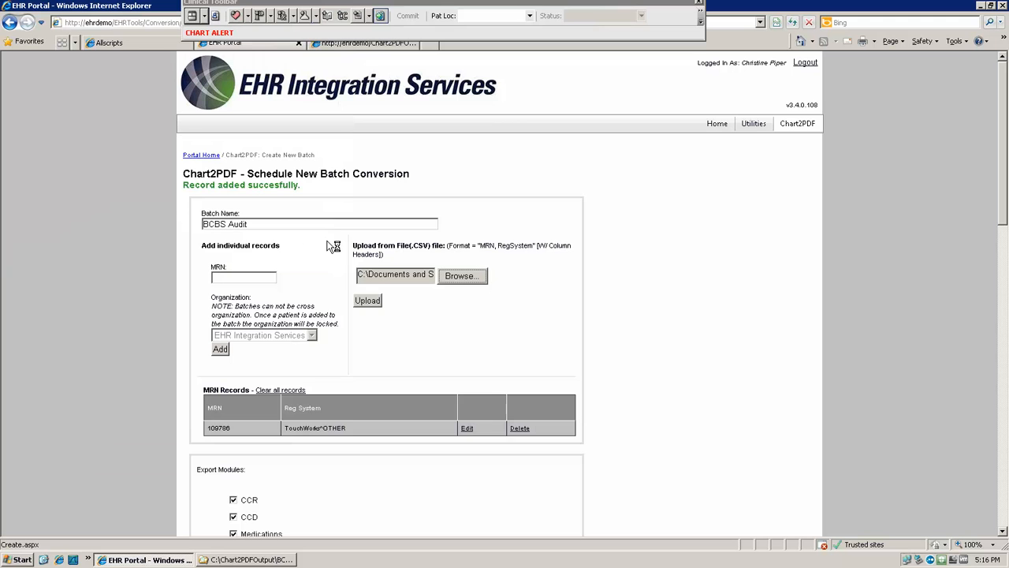
click(369, 301)
Step: Exclude CCR and Scanned Documents from the batch's export modules
drag(1005, 203, 1003, 359)
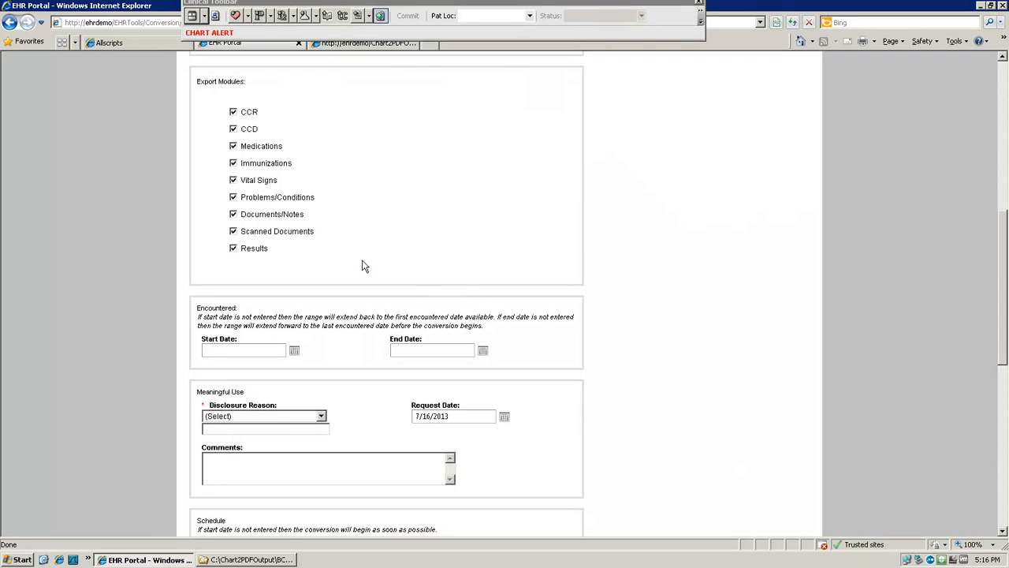
click(250, 115)
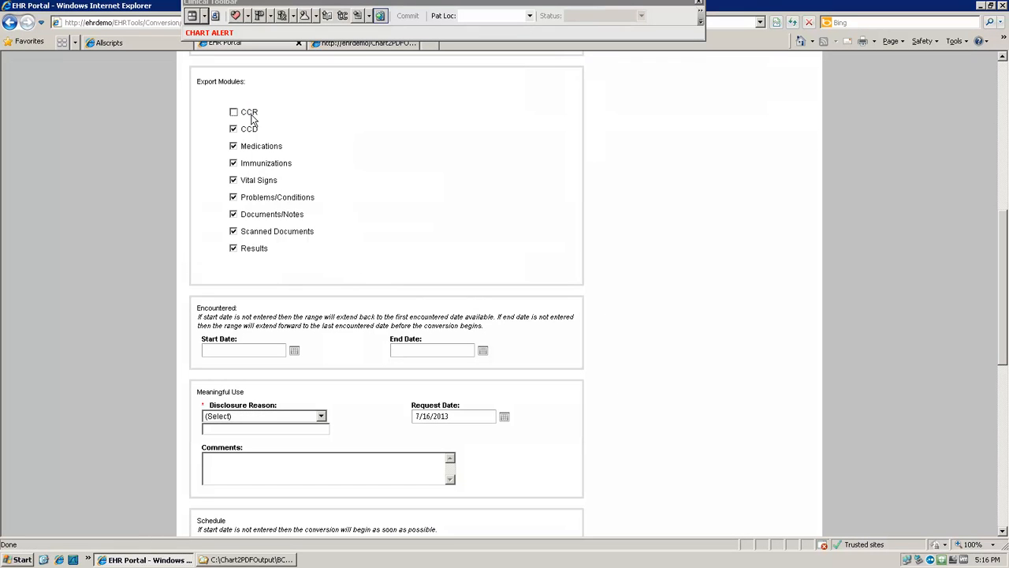
click(257, 233)
Step: Limit the encounters to 1/1/2012 through 12/31/2012 and set the disclosure reason to Insurance Request
click(241, 352)
text(01/01/2012)
click(432, 353)
text(12/31/2012)
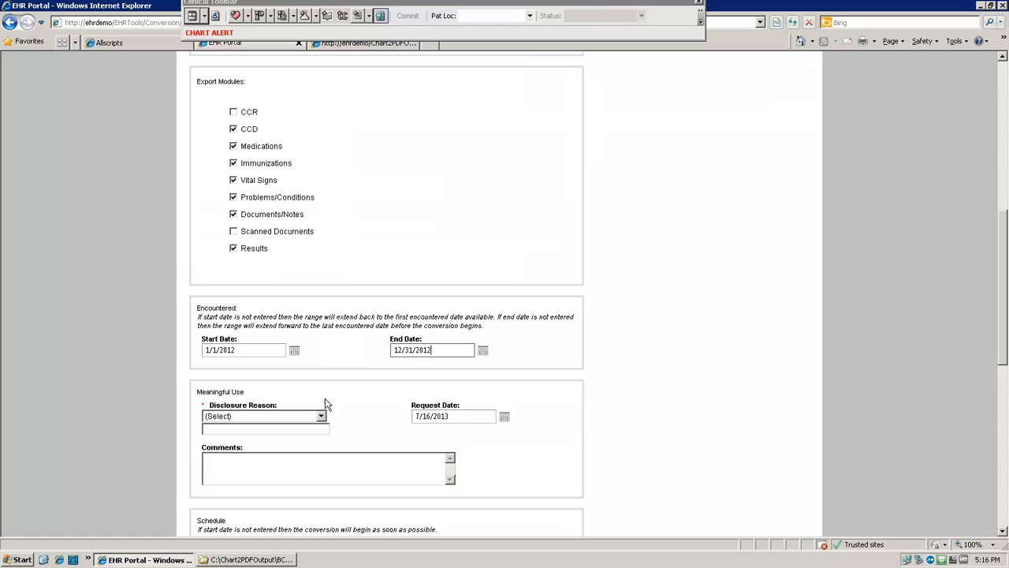
click(323, 422)
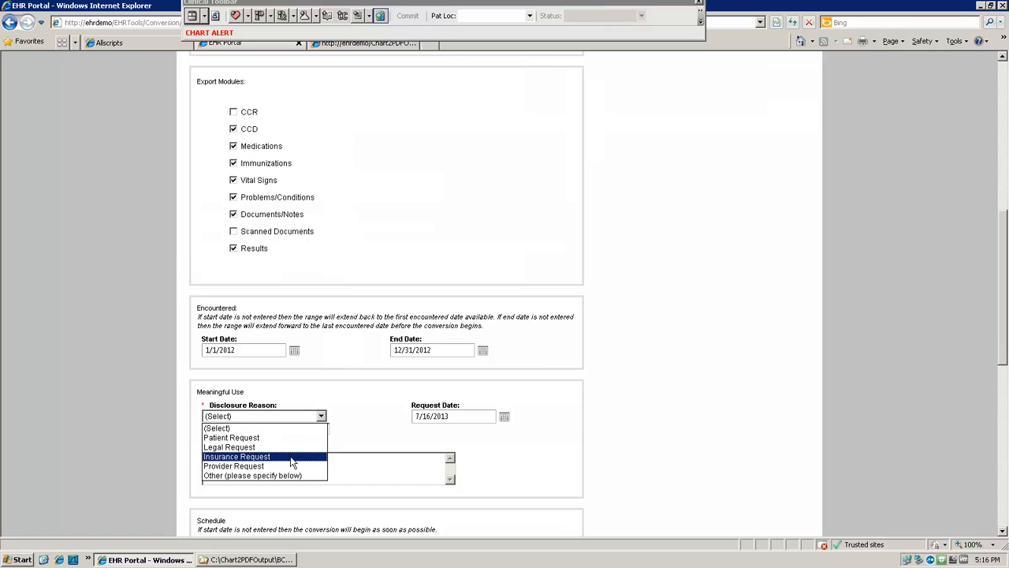
click(261, 466)
Step: Schedule the conversion to start on 7/31/2013 at 12:00 AM with the Hard Coded cover page address, and save the batch
click(1004, 482)
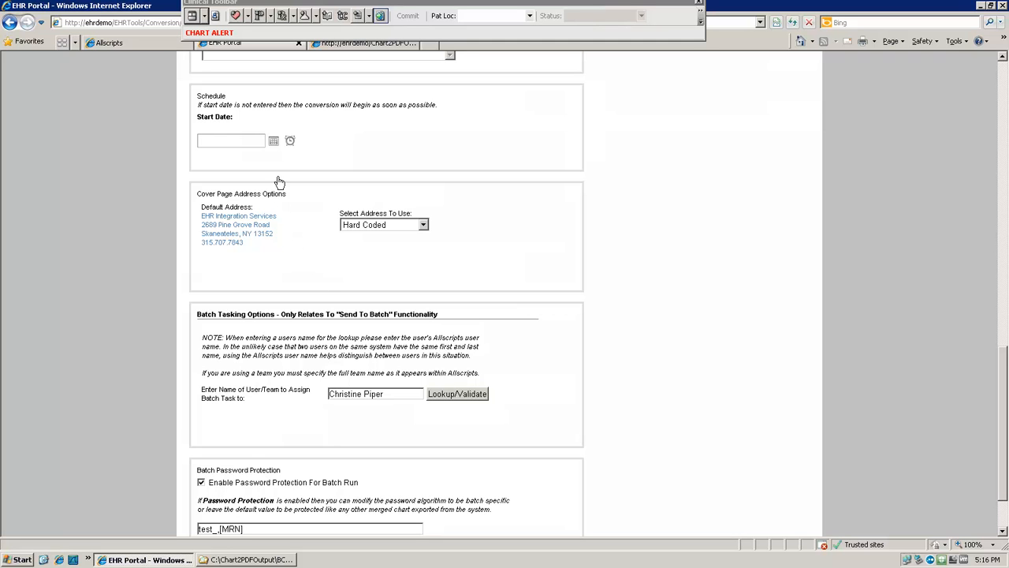
click(273, 141)
click(277, 273)
click(365, 228)
click(363, 257)
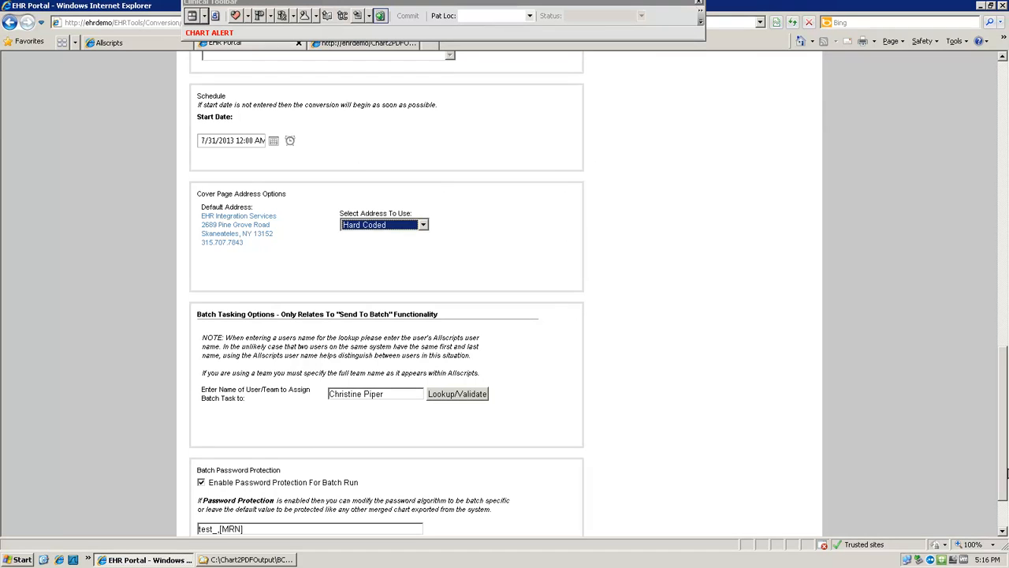
click(1002, 509)
click(225, 521)
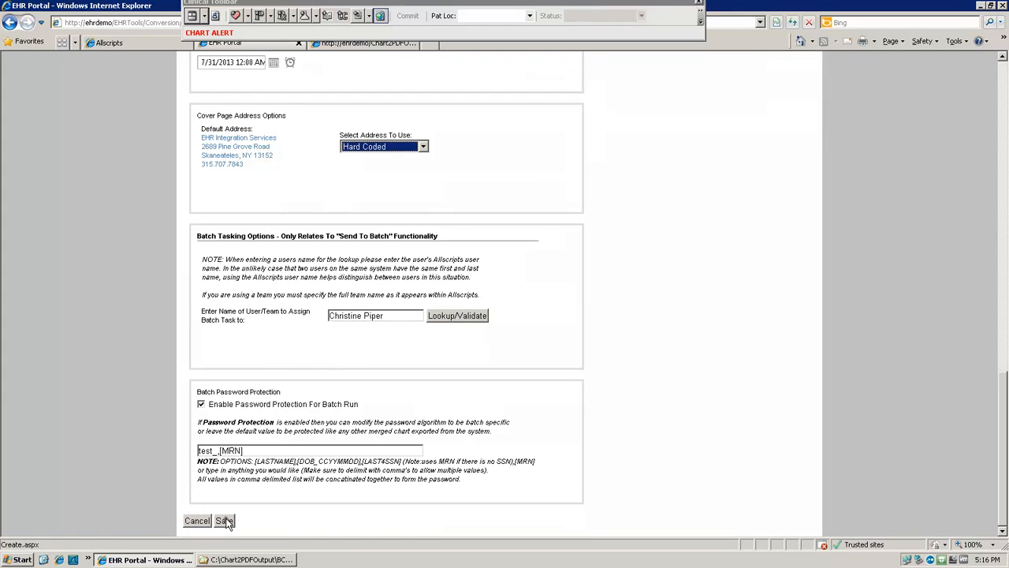
Step: Show the list of batch conversions and open the patient list of the most recent completed BCBS Audit batch
mouse_move(794, 131)
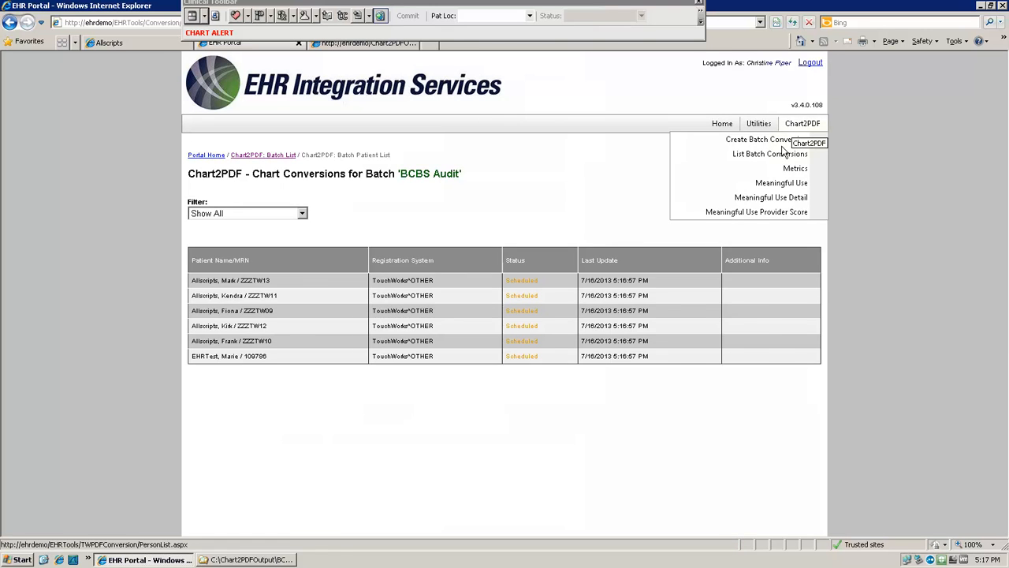
click(784, 154)
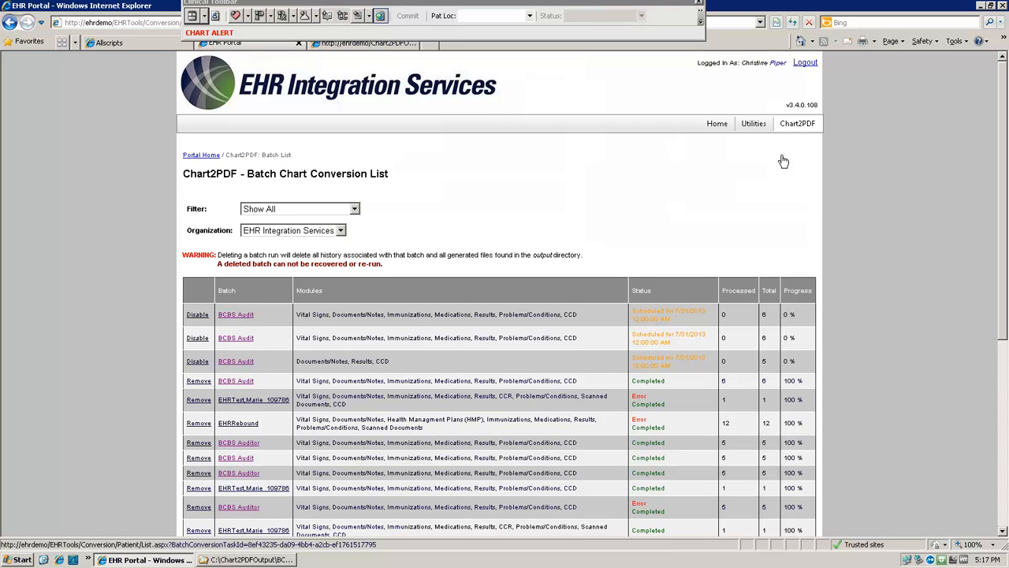
click(239, 381)
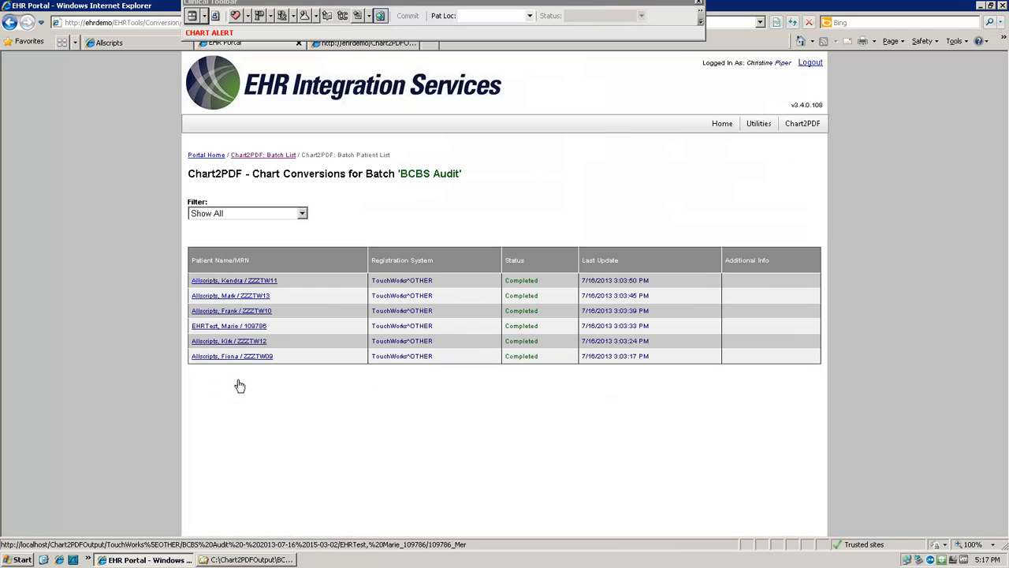
Step: Open the test patient's converted chart PDF from the completed batch, entering the document open password
click(249, 332)
text(password)
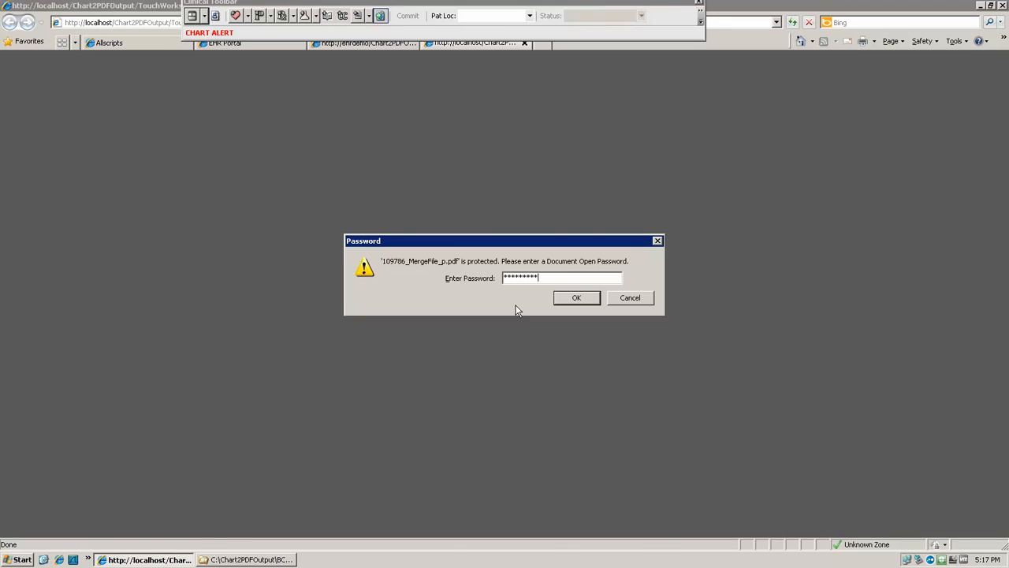
key(Return)
click(251, 560)
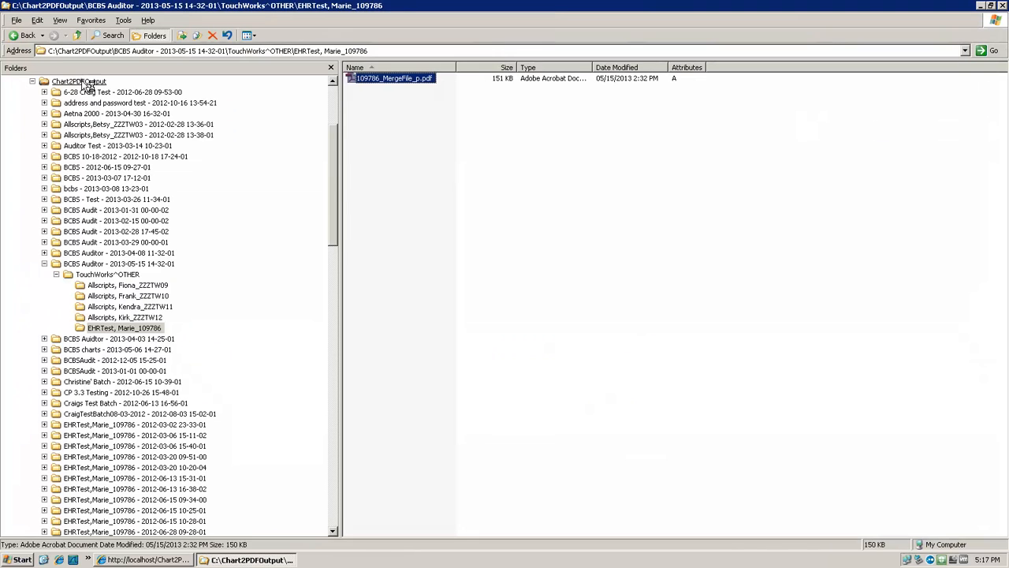
click(79, 81)
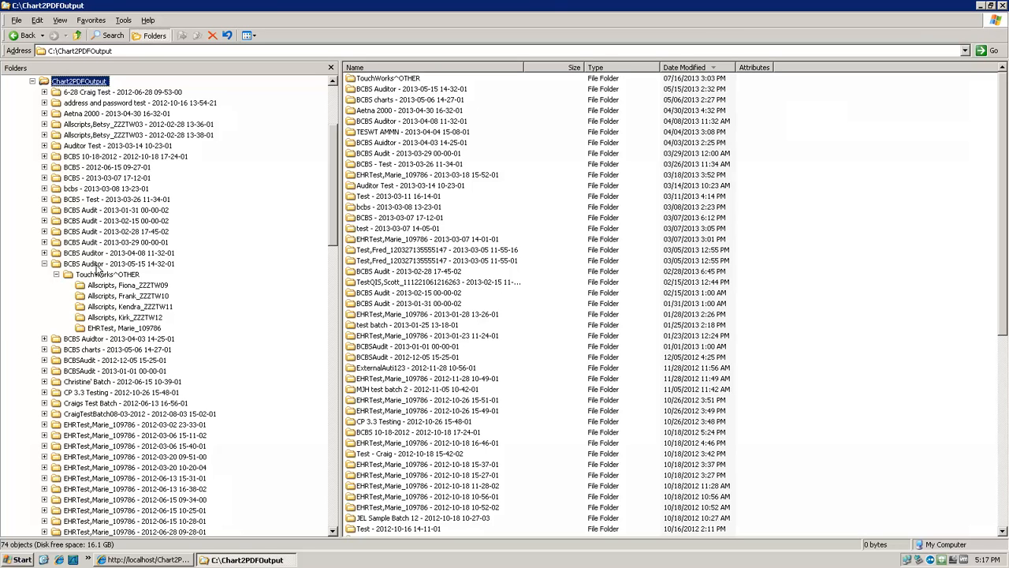
click(97, 264)
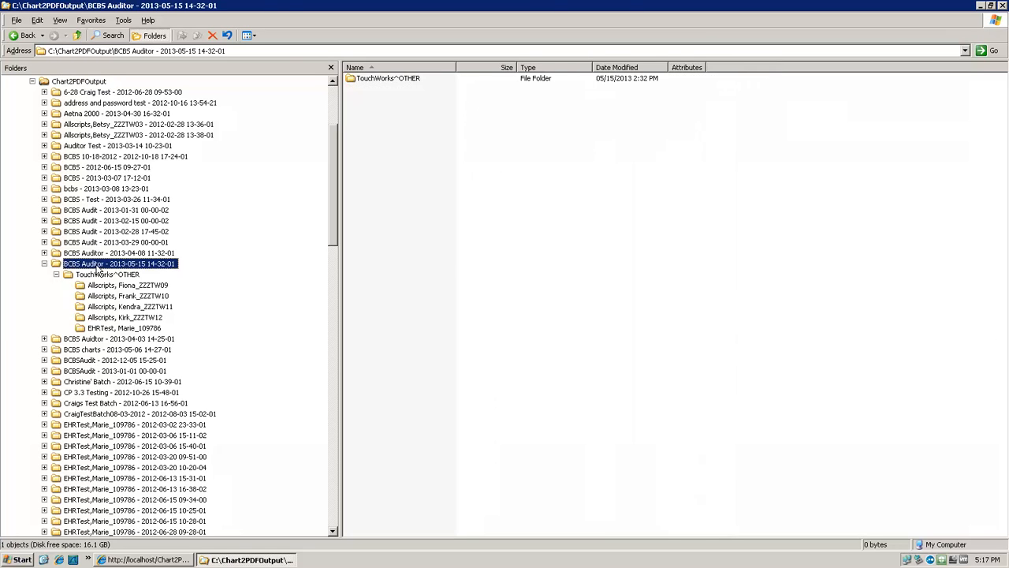
double_click(394, 80)
double_click(384, 123)
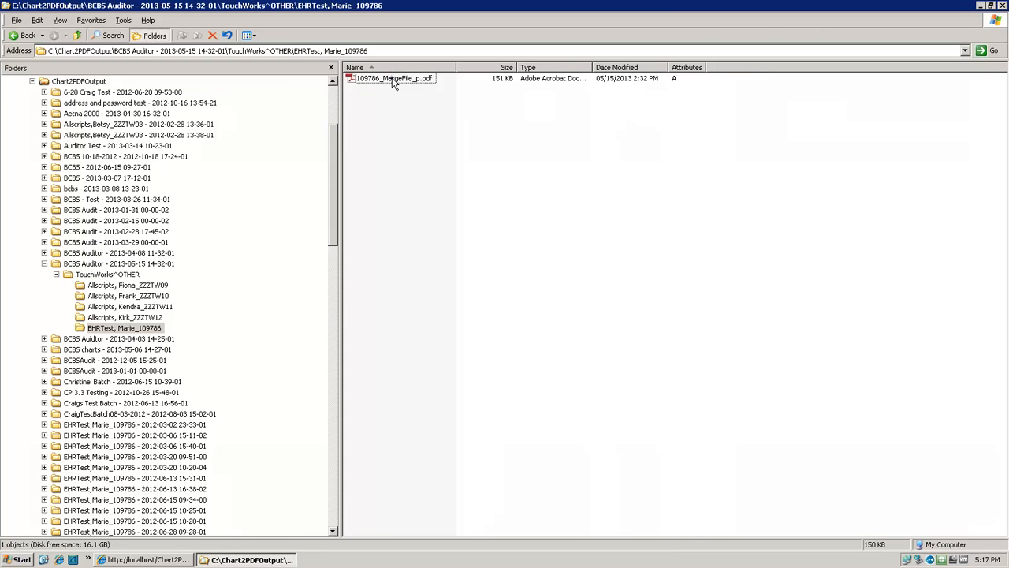
double_click(394, 82)
key(Return)
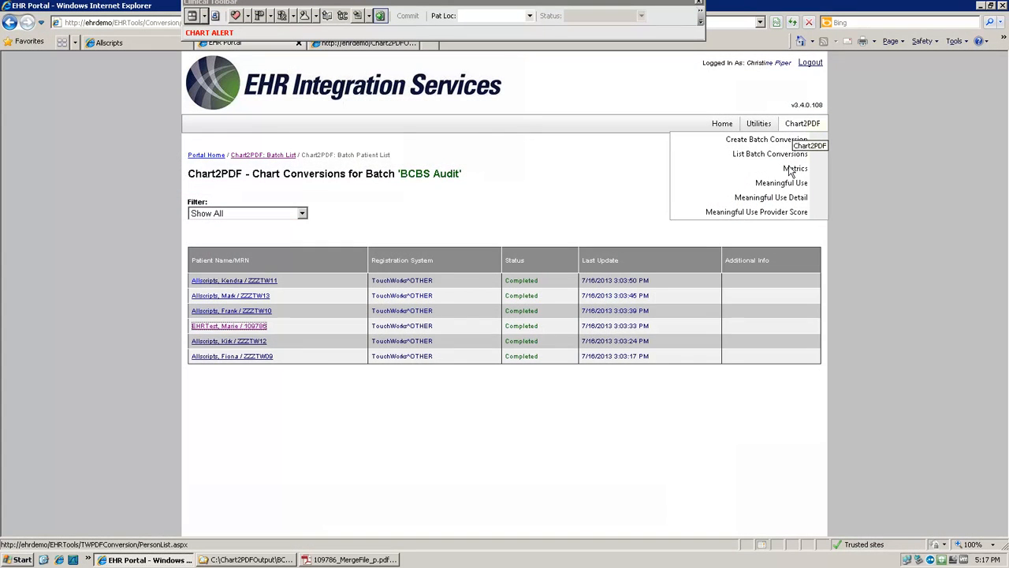
Step: Look through the Chart2PDF chart metrics, from the averages and totals to the chart item data
click(789, 172)
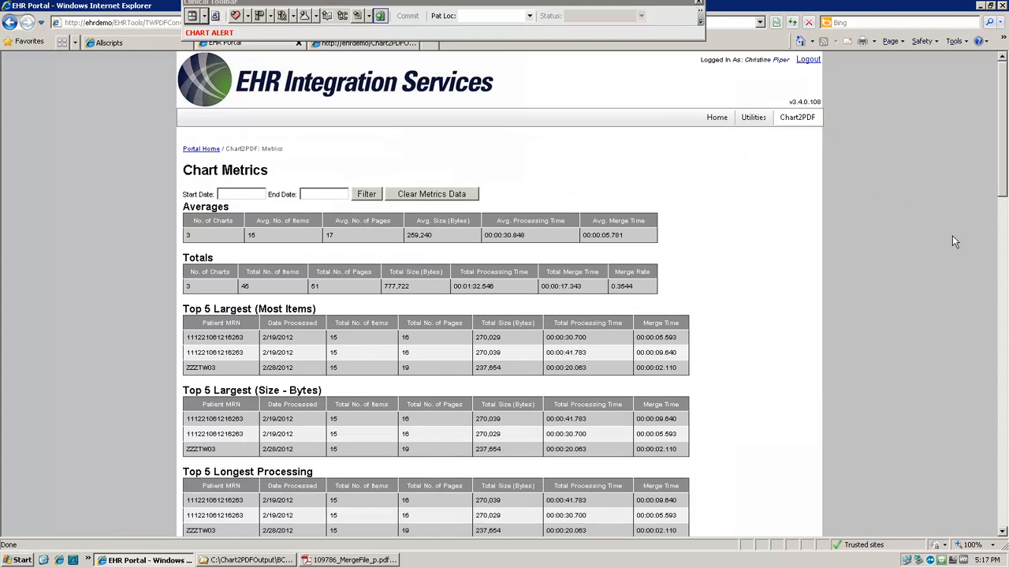
click(1005, 419)
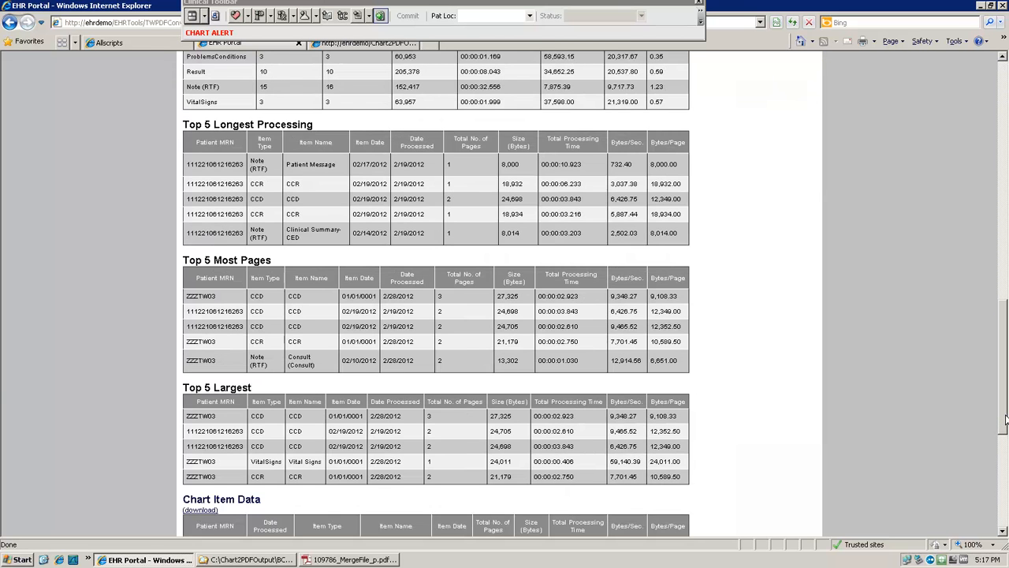
drag(1004, 419, 1004, 182)
Step: Run the Meaningful Use summary report for 10/3/2012 to 12/31/2012 and open the Patient Request detail
mouse_move(802, 118)
click(786, 178)
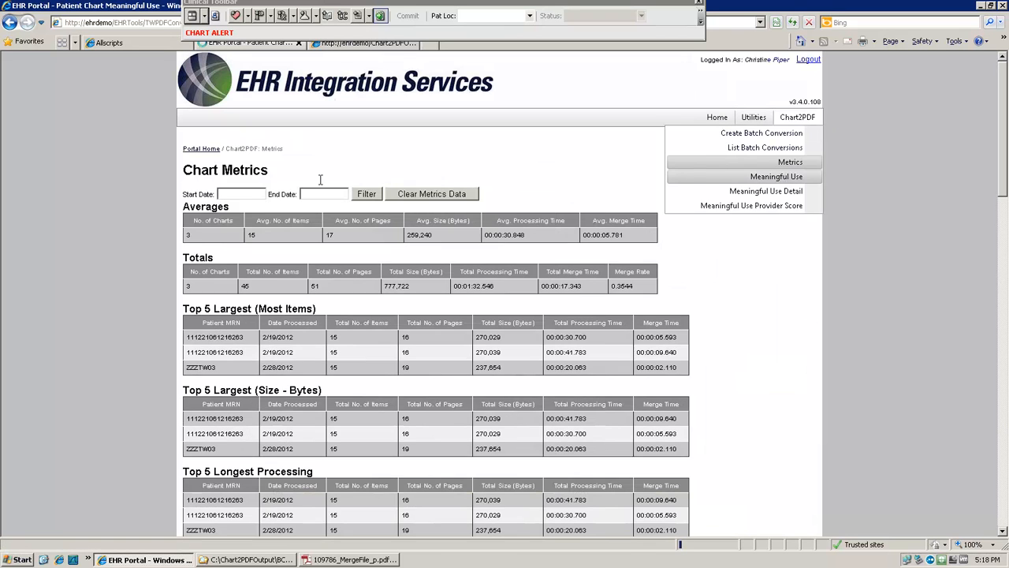
click(263, 181)
text(10/3/2012)
click(424, 181)
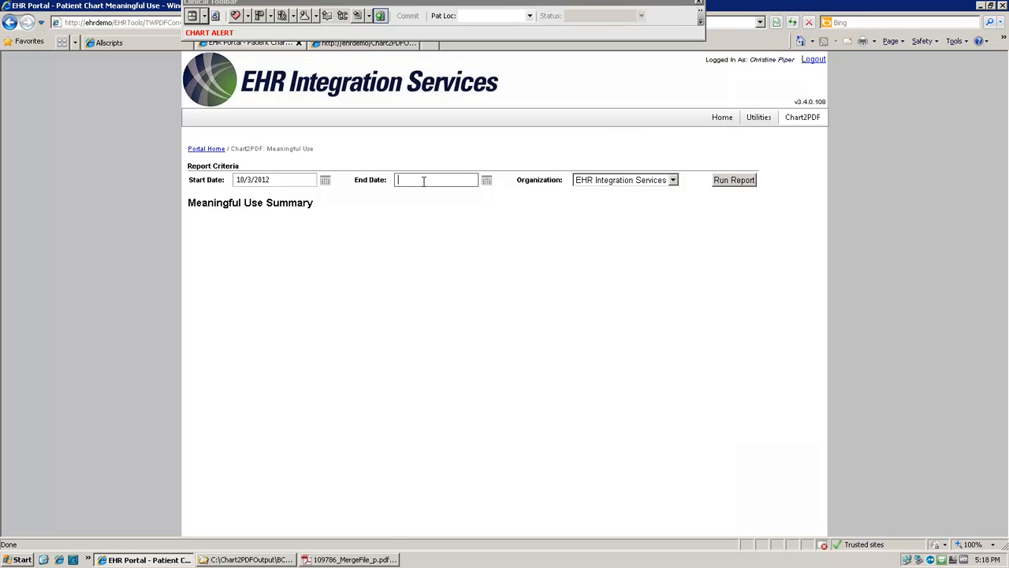
text(12/31/2012)
click(753, 180)
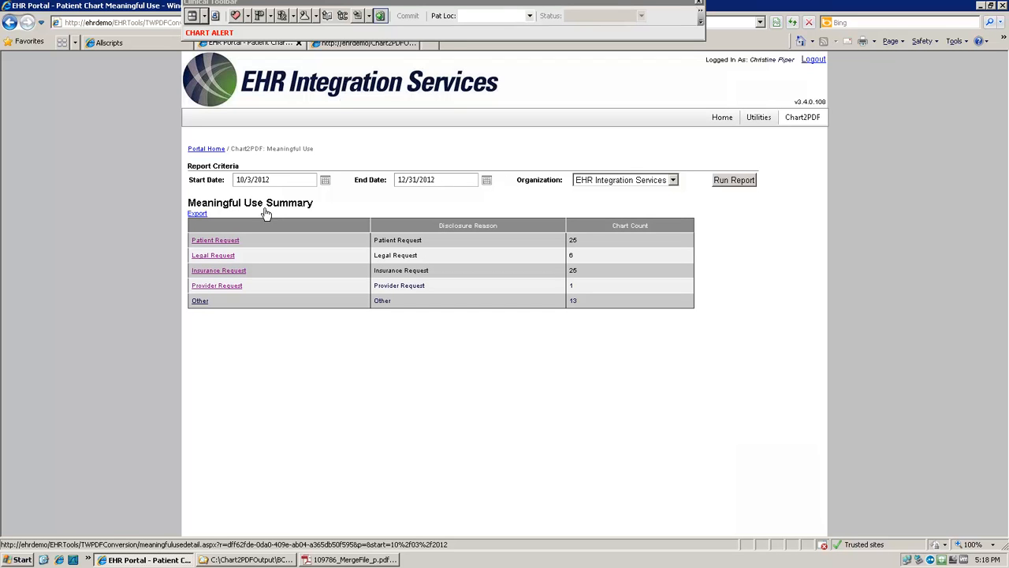
click(225, 246)
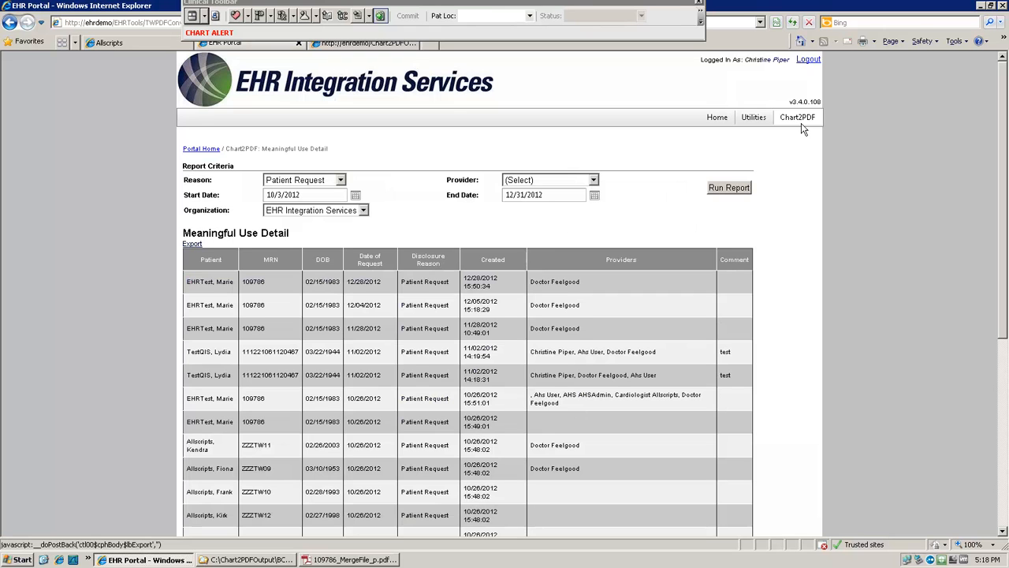
Step: Run the Meaningful Use Provider Score report for 10/3/2012 to 12/31/2012 for EHR Integration Services
mouse_move(798, 118)
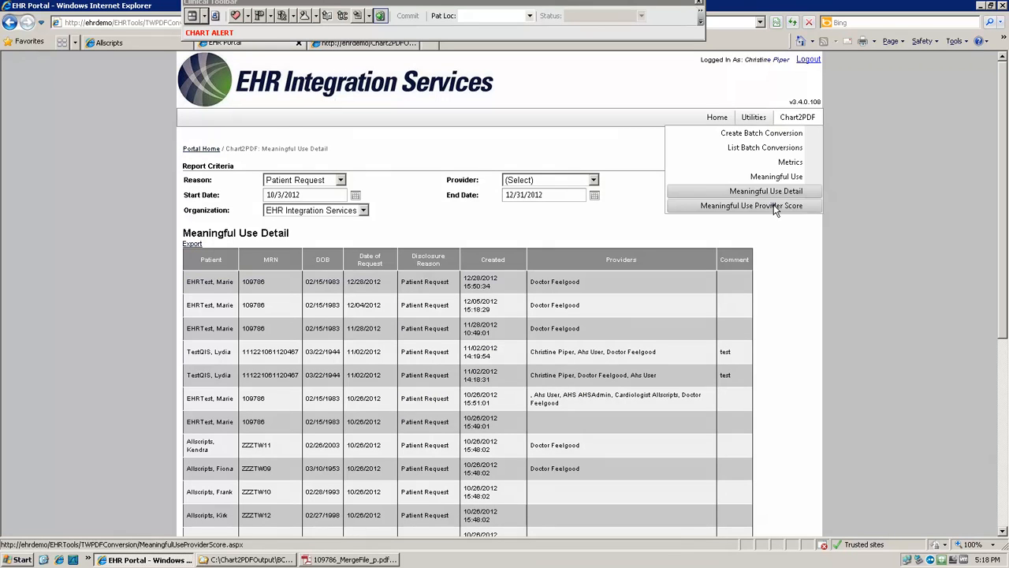
click(777, 207)
click(301, 193)
text(10/03/2012)
click(557, 193)
text(12/31/2012)
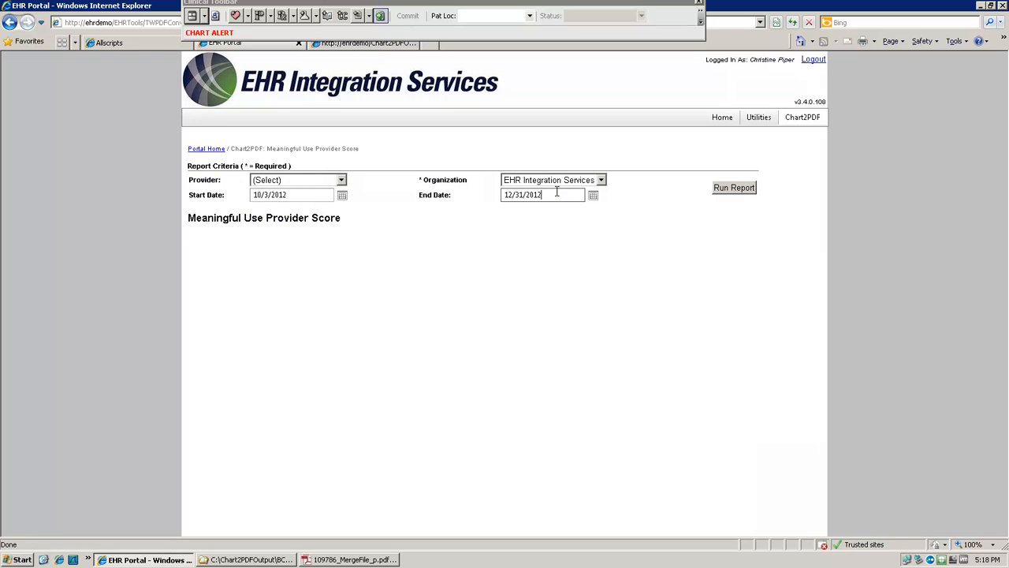
click(735, 188)
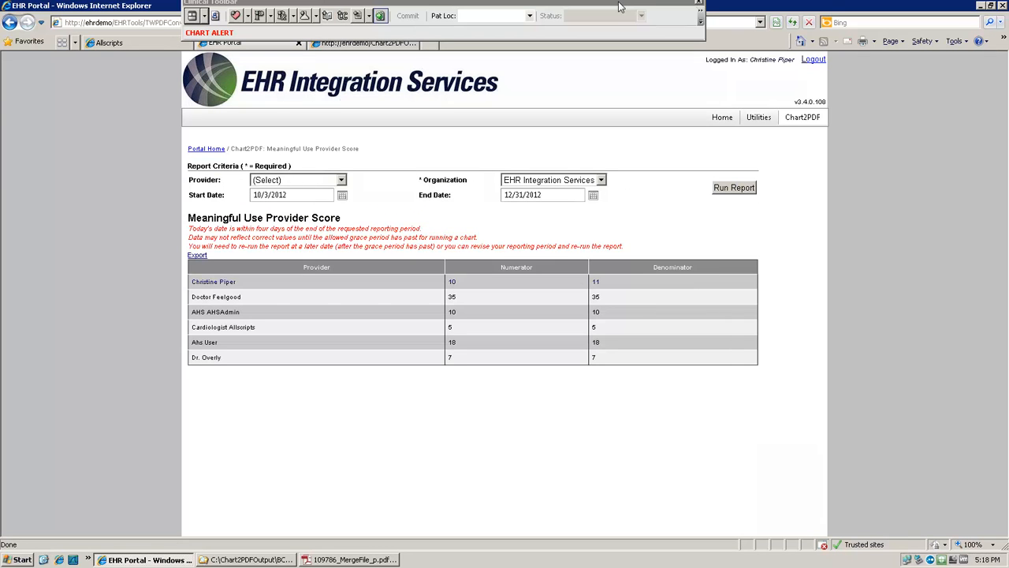